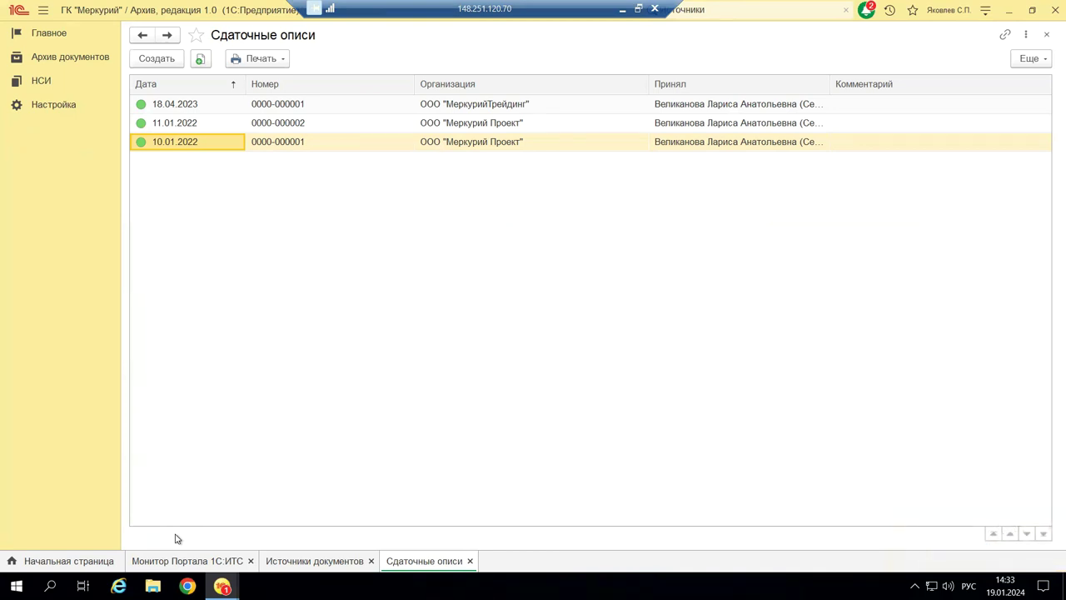
left_click(81, 565)
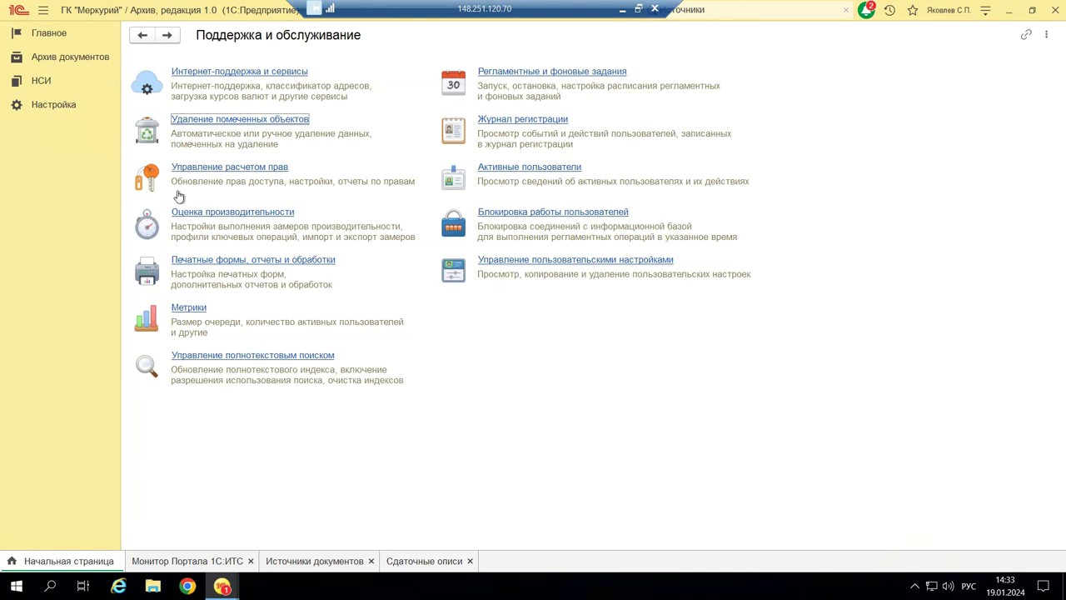
left_click(152, 564)
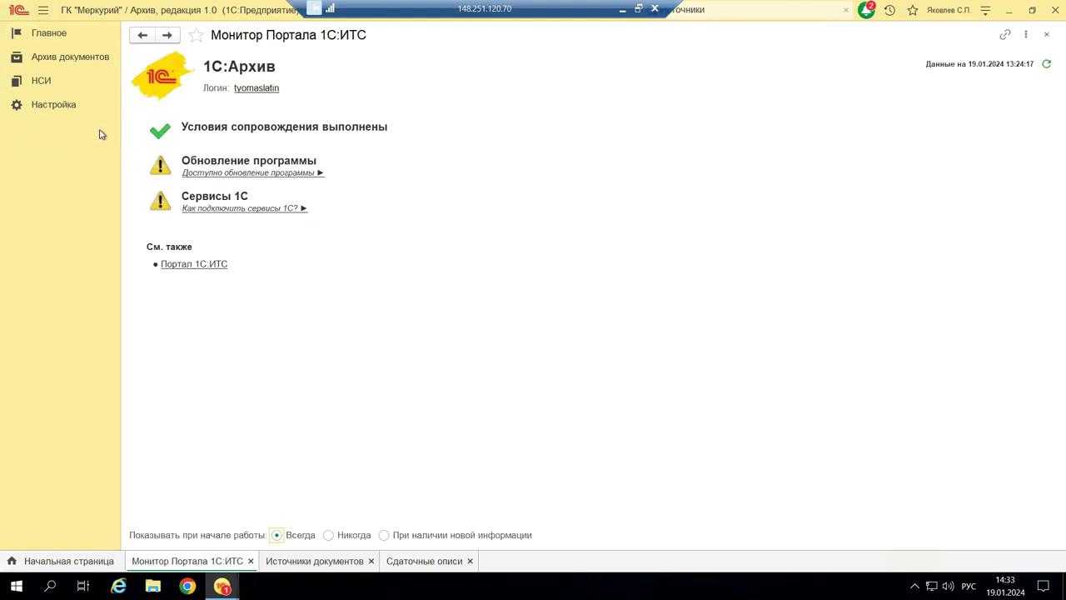
left_click(59, 33)
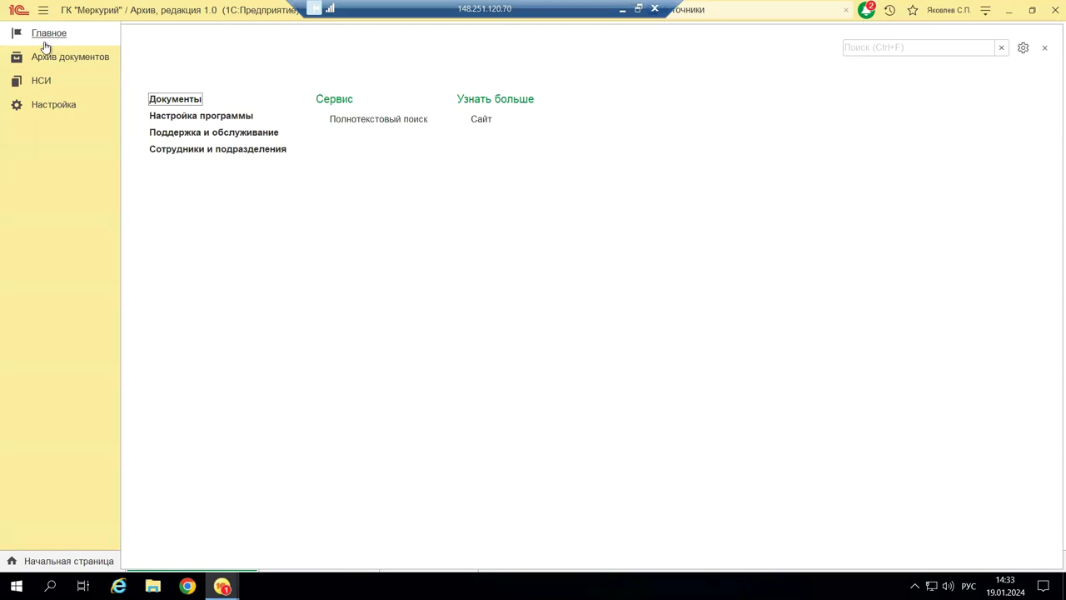
left_click(43, 57)
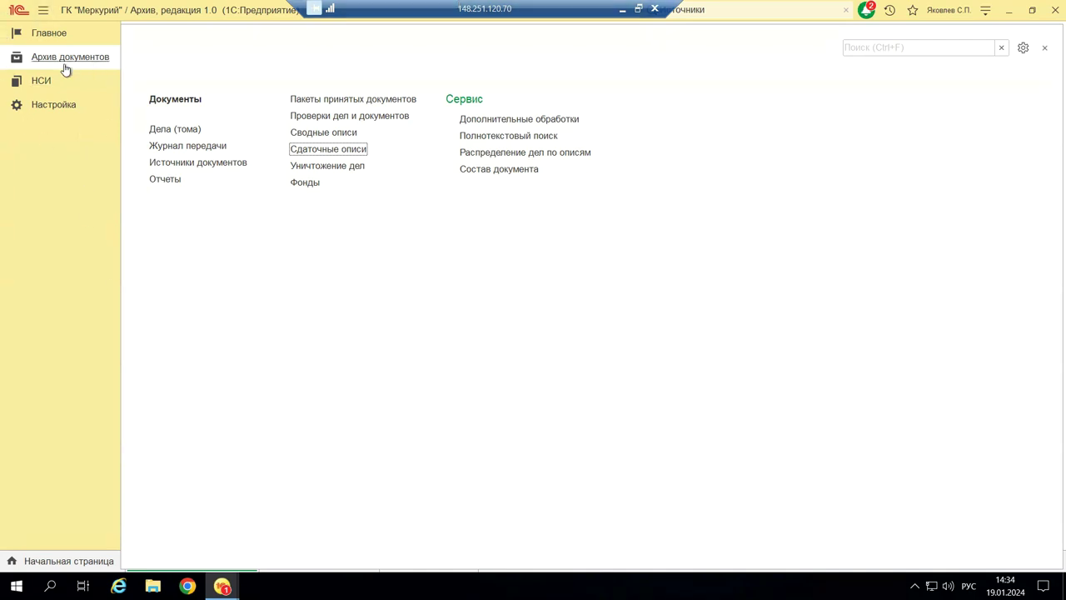
left_click(33, 83)
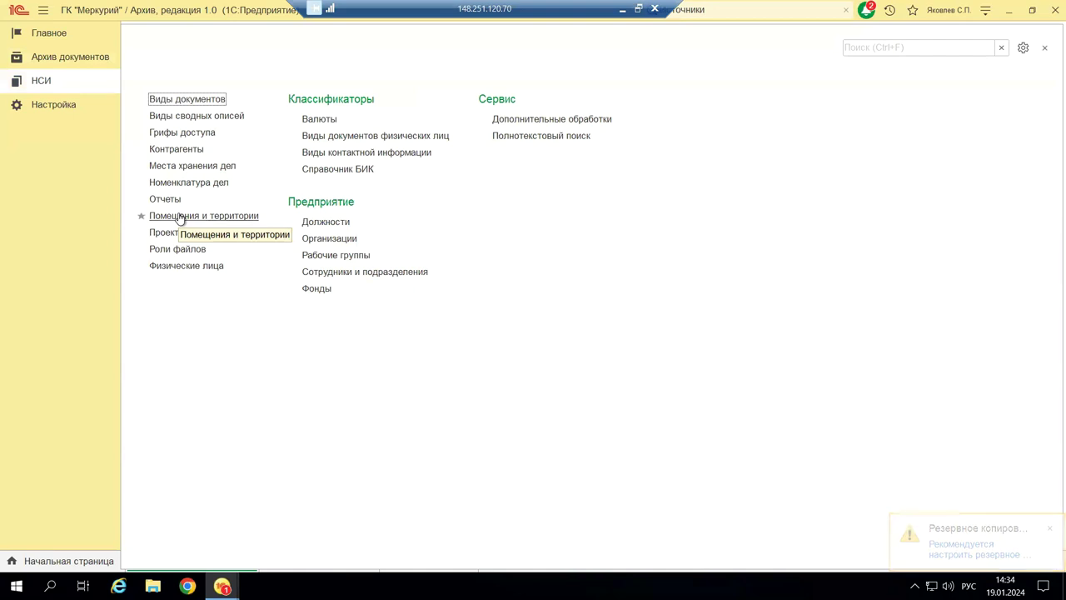
left_click(55, 104)
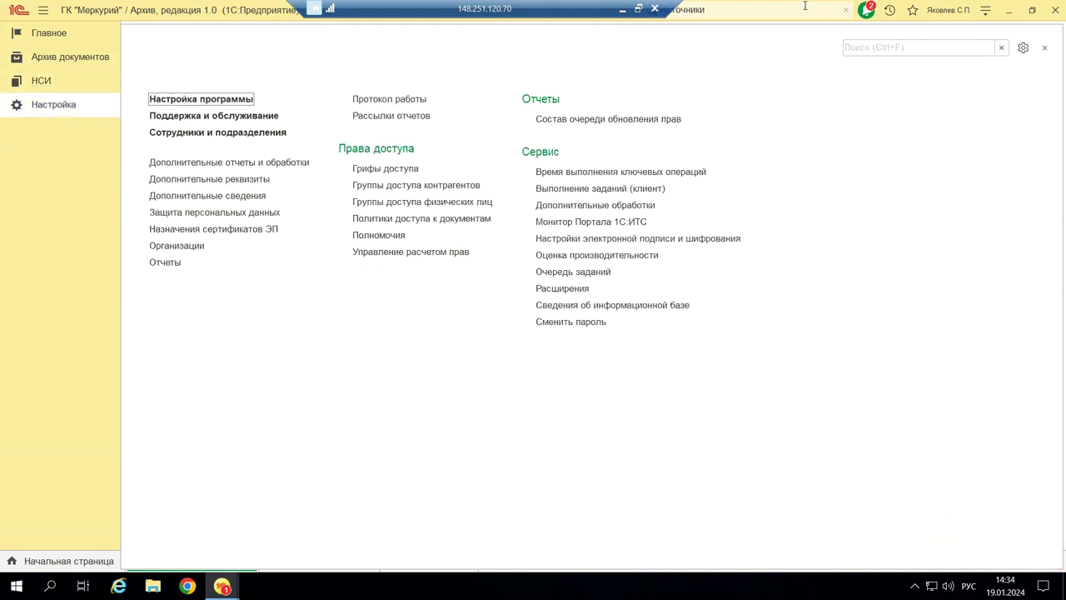
Review the 1С:Документооборот 2.1 and 3.0 entries in the archive's Источники документов list and close the list
left_click(71, 58)
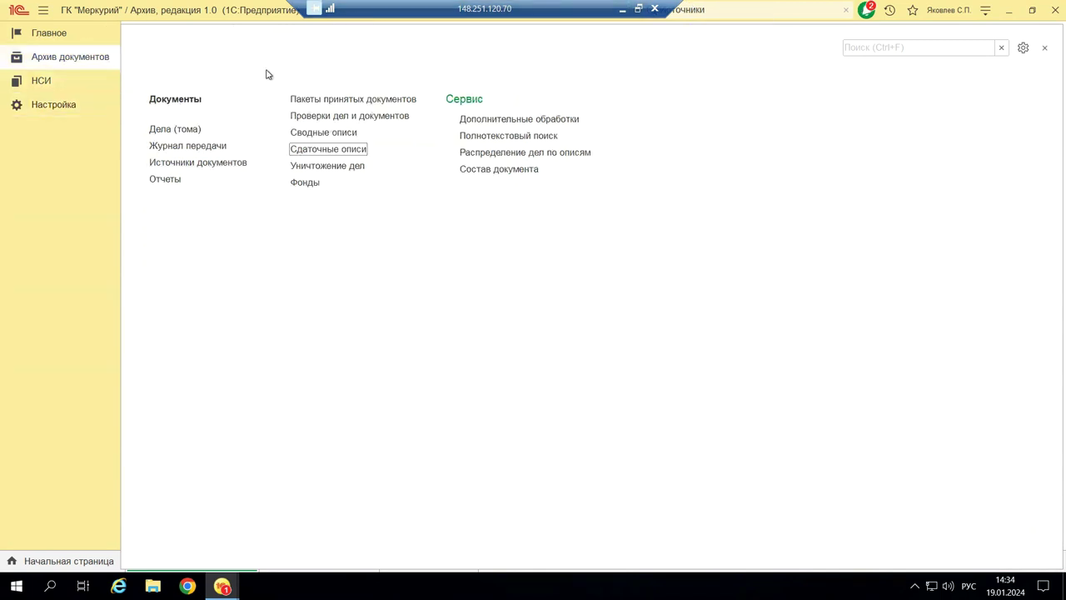
left_click(187, 164)
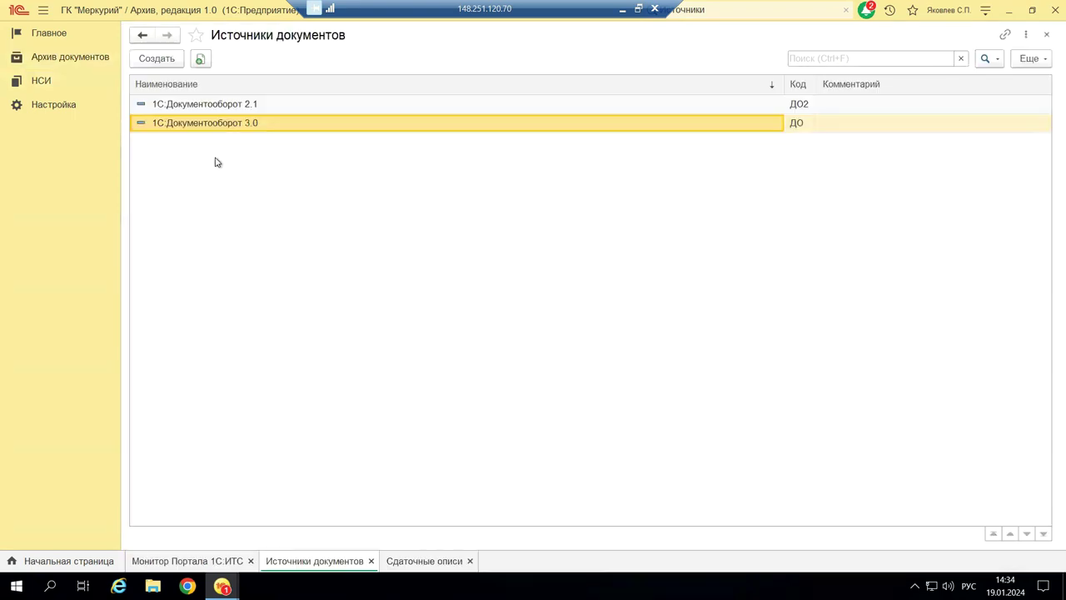
left_click(471, 104)
left_click(456, 121)
left_click(1046, 36)
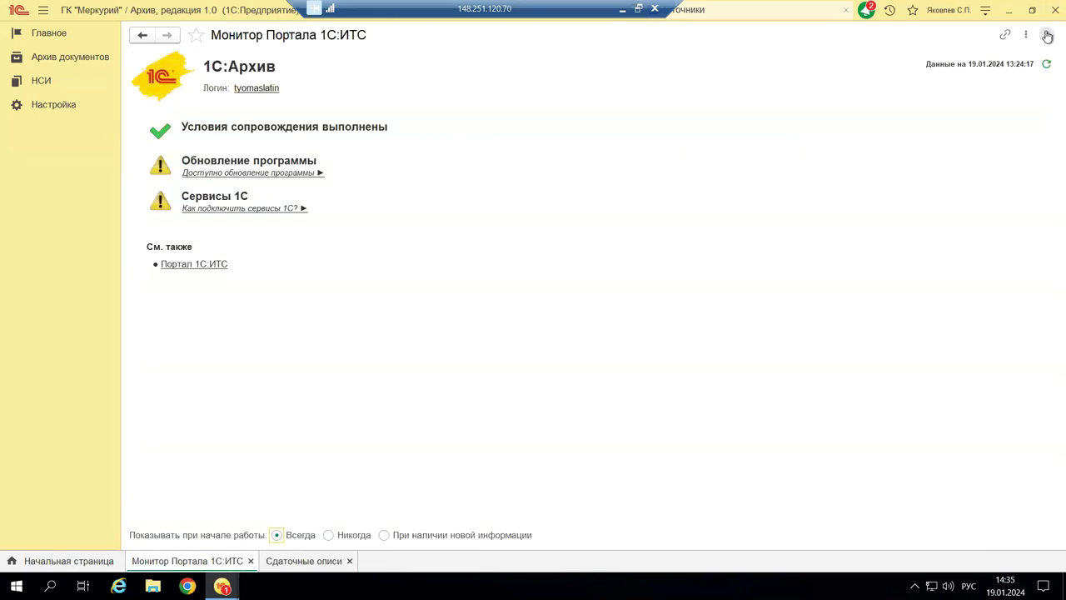
left_click(70, 65)
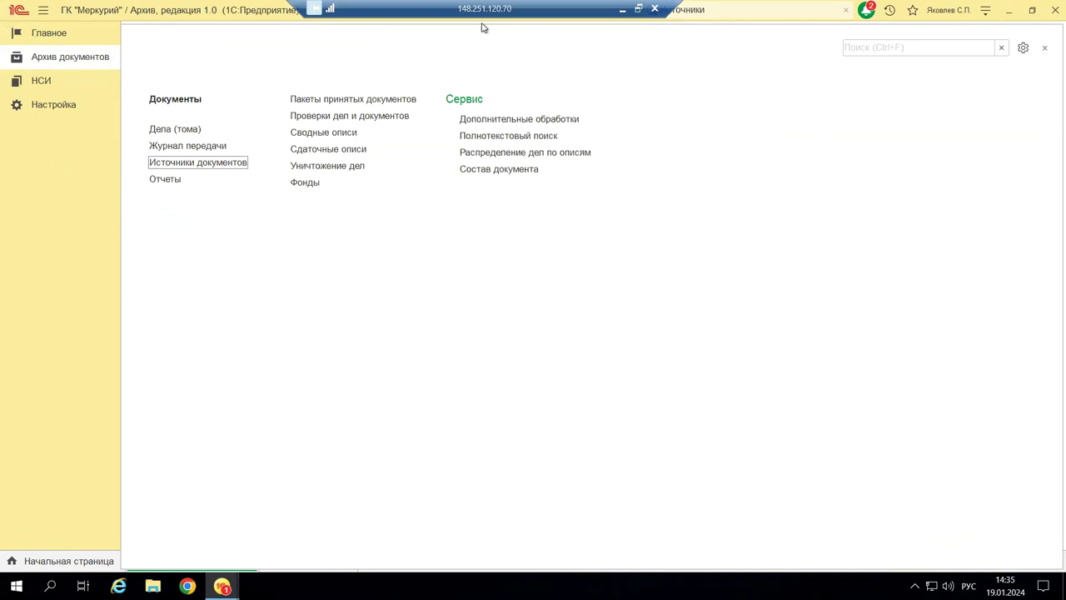
left_click(229, 163)
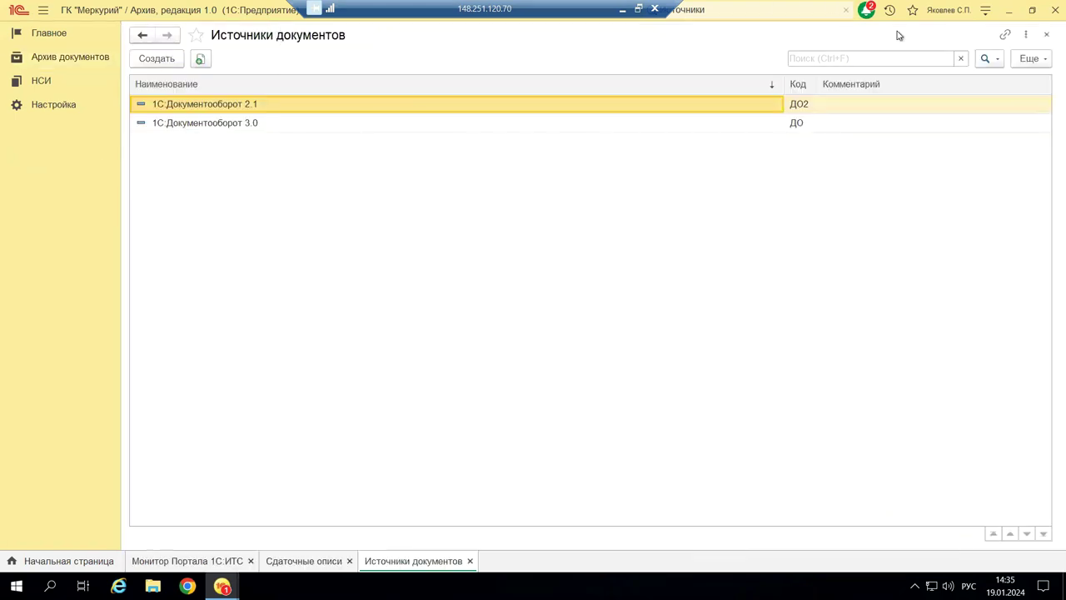
left_click(1047, 35)
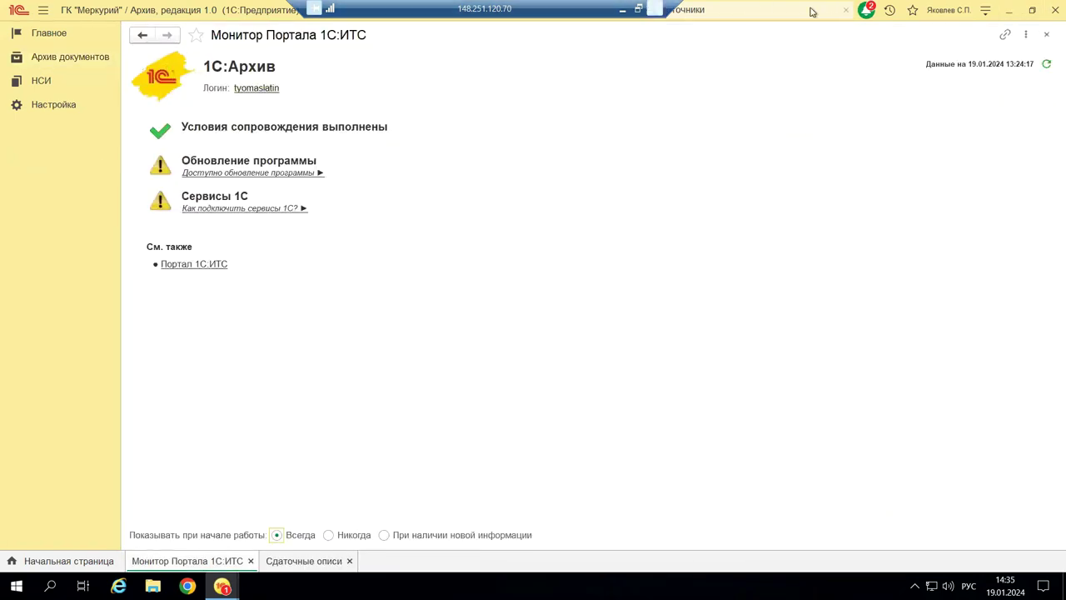
Show the Сдаточные описи list and switch to the 1С:Документооборот КОРП window
left_click(306, 565)
mouse_move(222, 585)
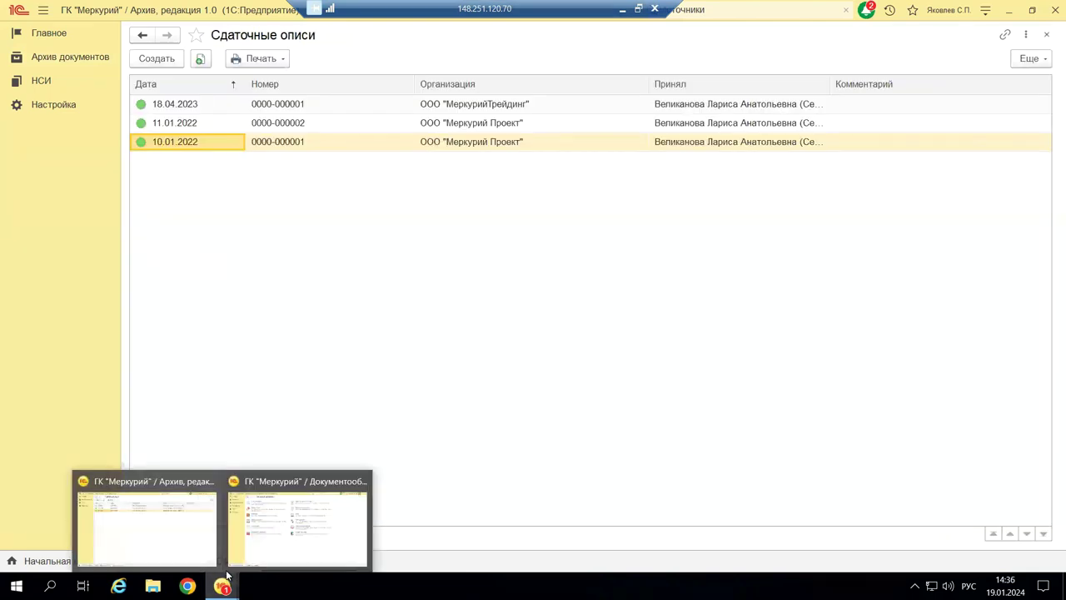
left_click(281, 527)
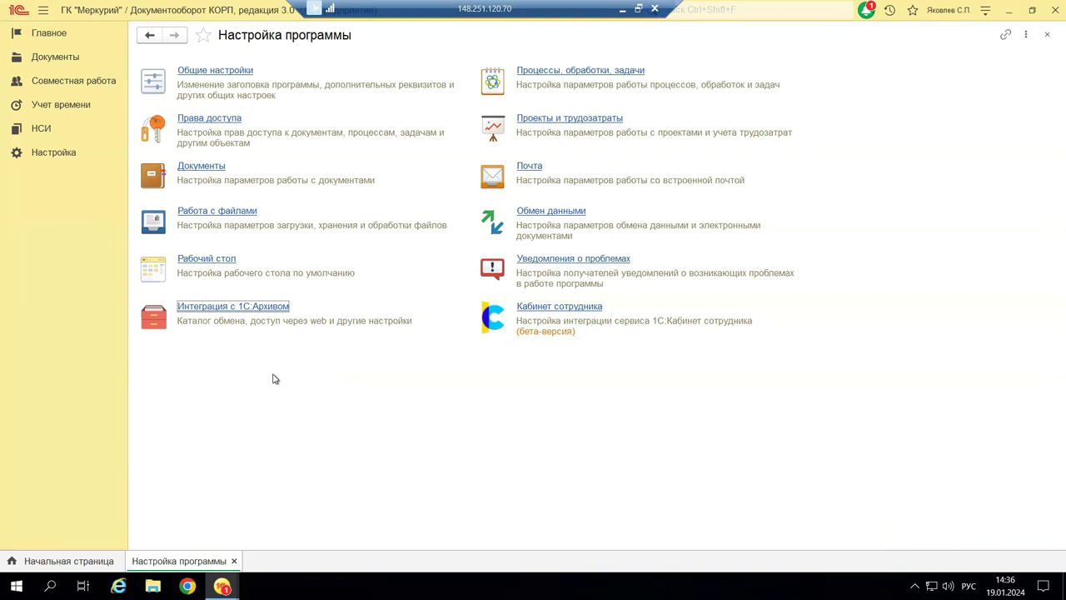
Test the web-server connection in the Интеграция с 1С:Архивом program settings and close the settings without saving
left_click(48, 60)
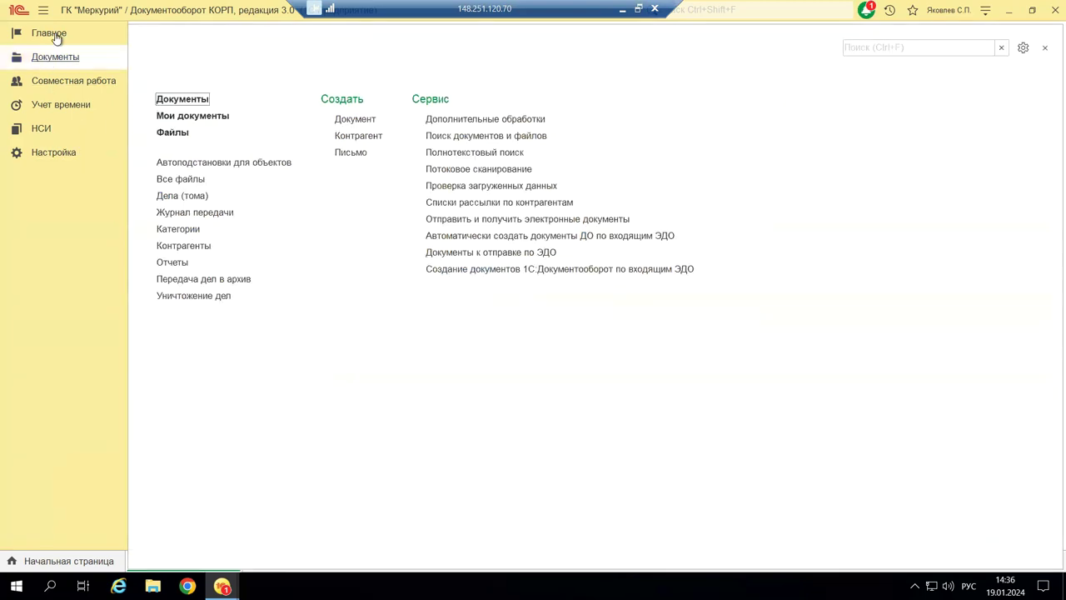
left_click(52, 152)
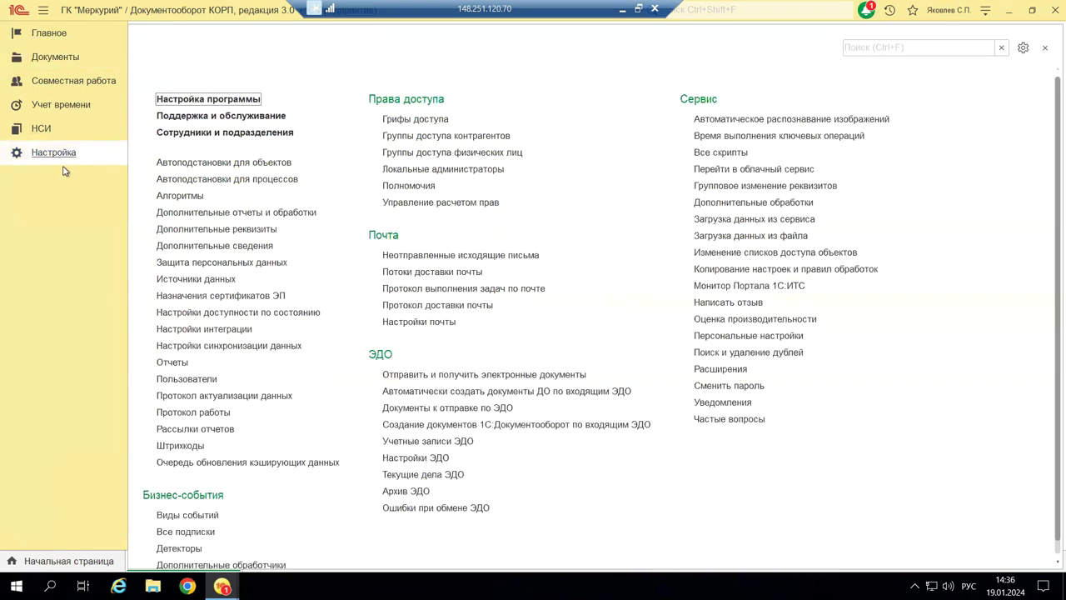
left_click(179, 100)
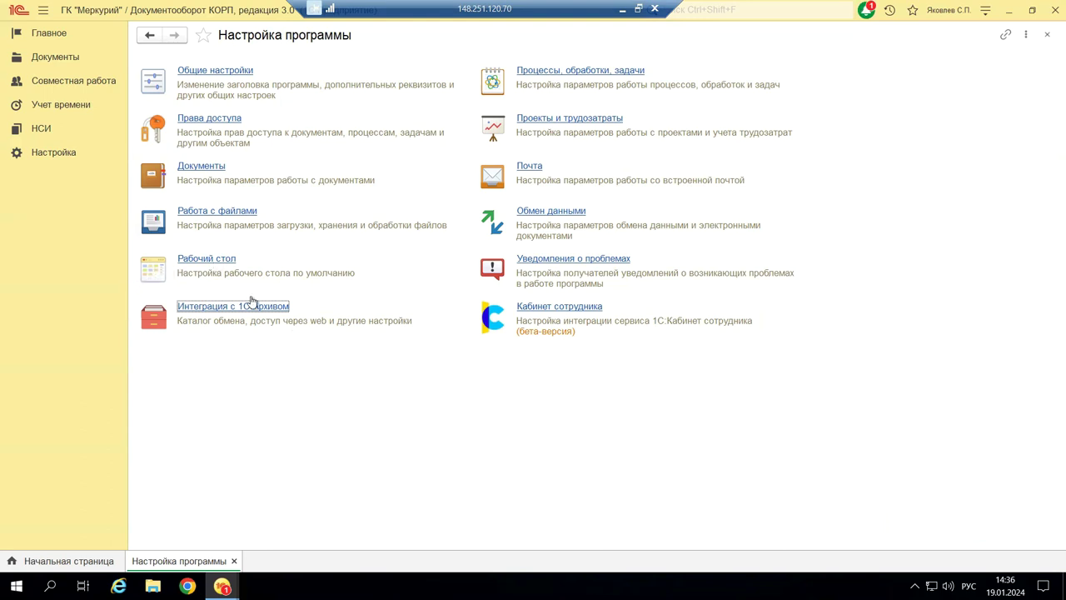
left_click(219, 307)
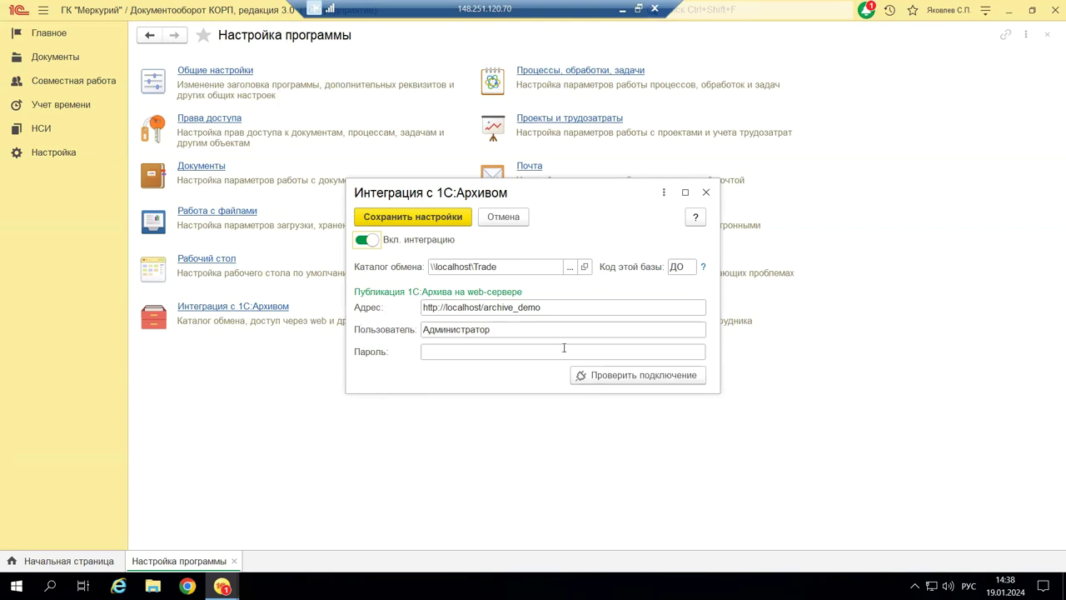
left_click(617, 379)
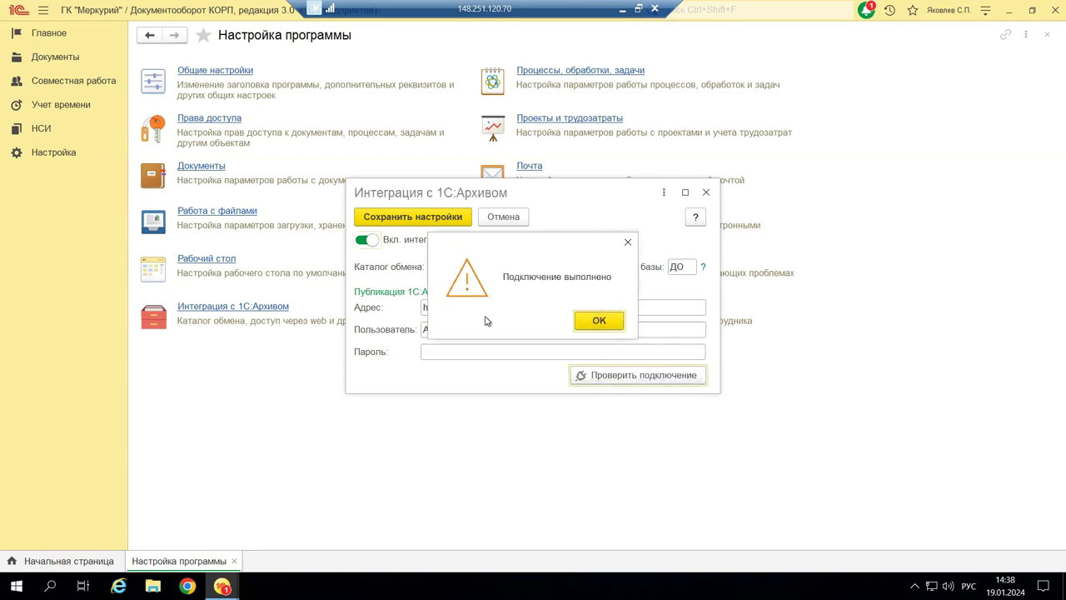
left_click(598, 323)
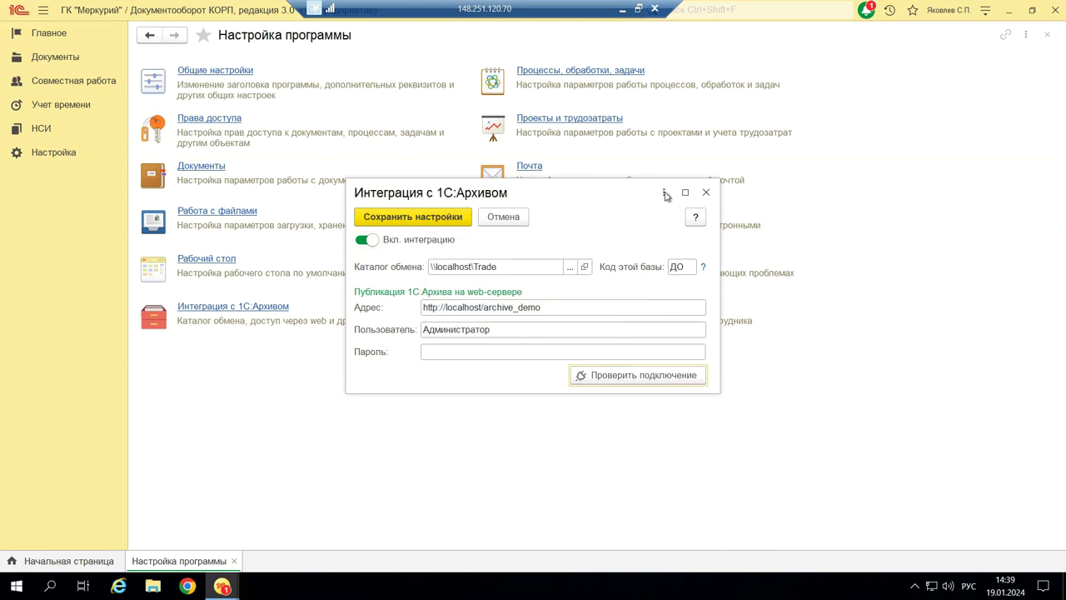
left_click(704, 195)
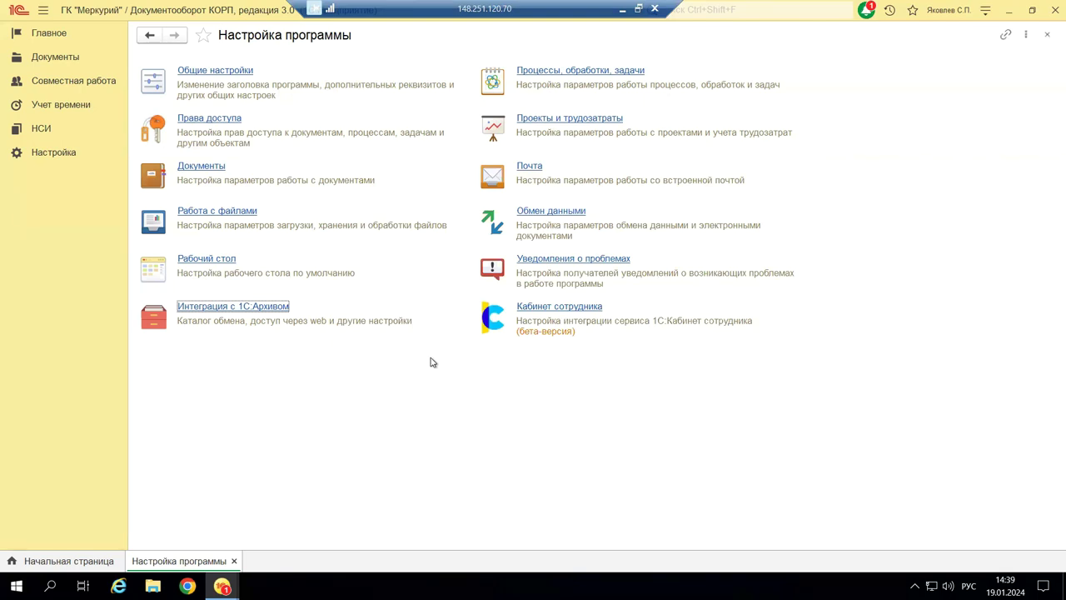
Open the Передача дел в архив list and examine its transfers by exchange status: Принят в Архив, Не готов к выгрузке, Готов к выгрузке and Все
left_click(43, 56)
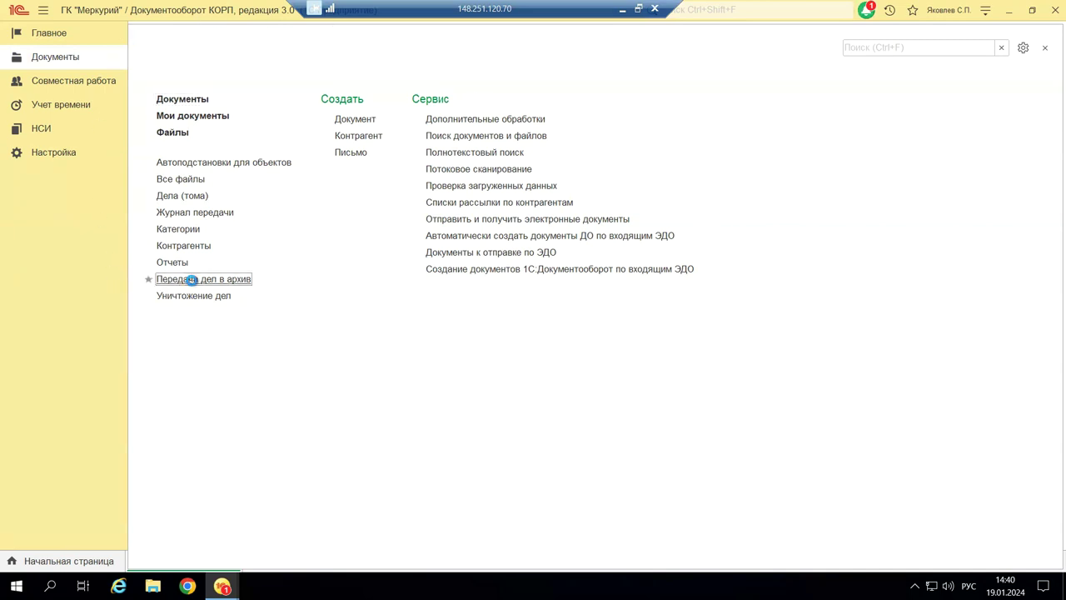
left_click(219, 282)
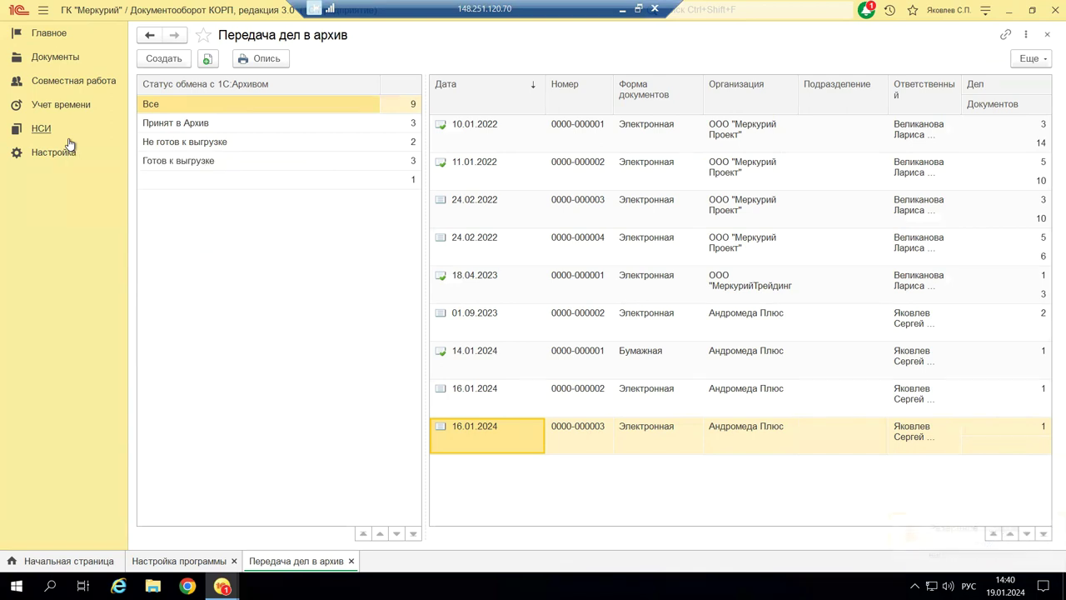
left_click(217, 123)
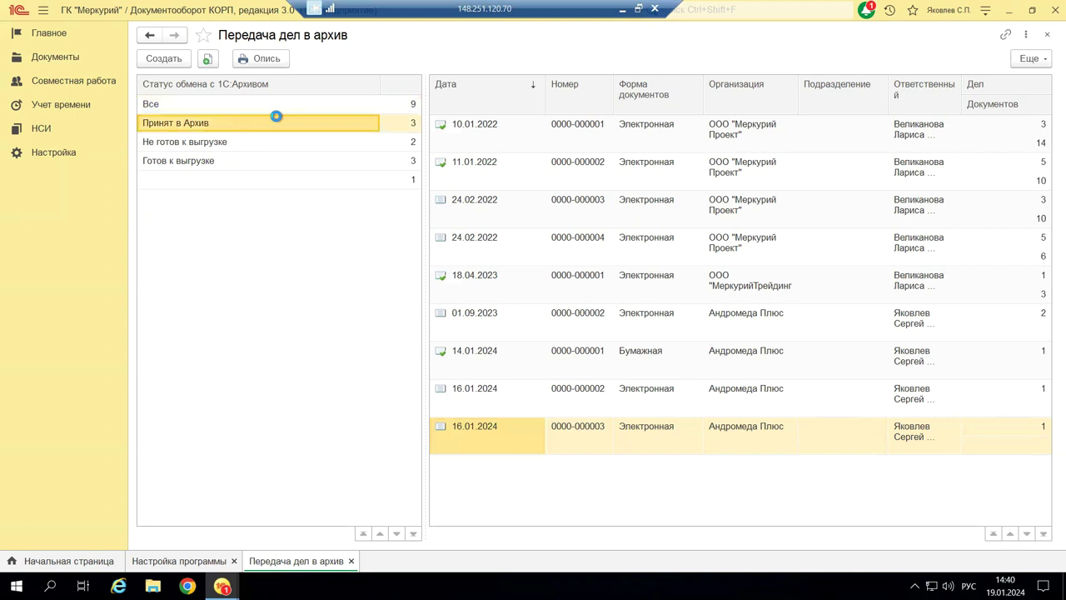
left_click(210, 106)
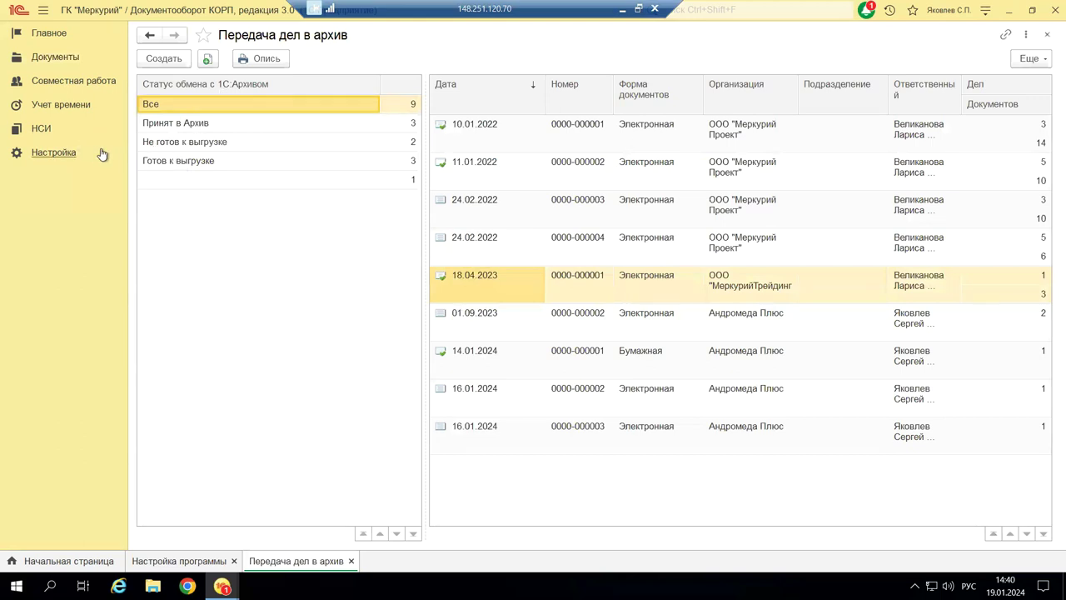
left_click(235, 142)
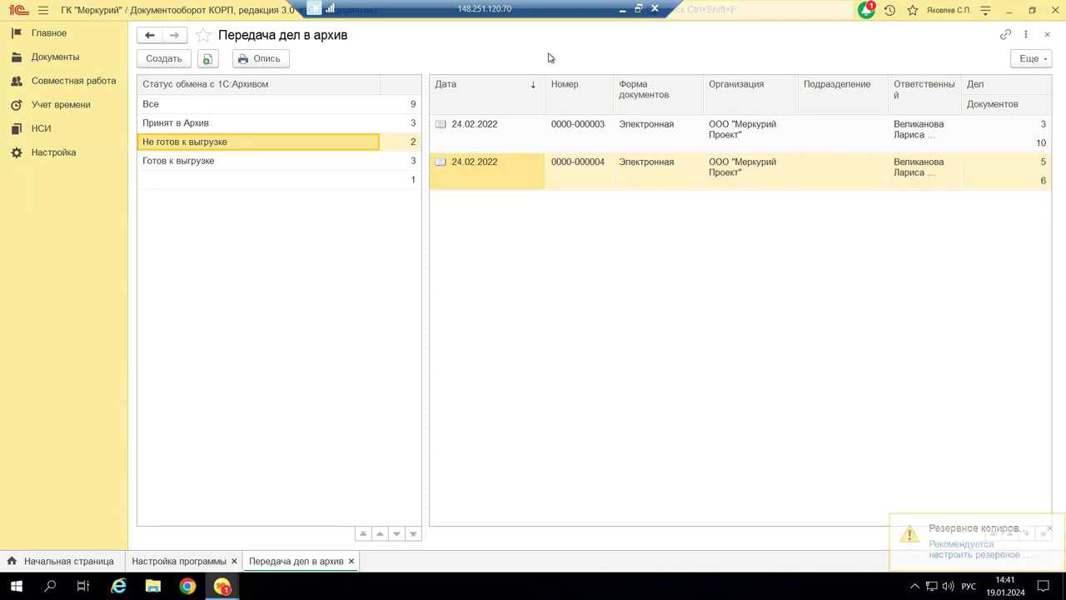
left_click(175, 160)
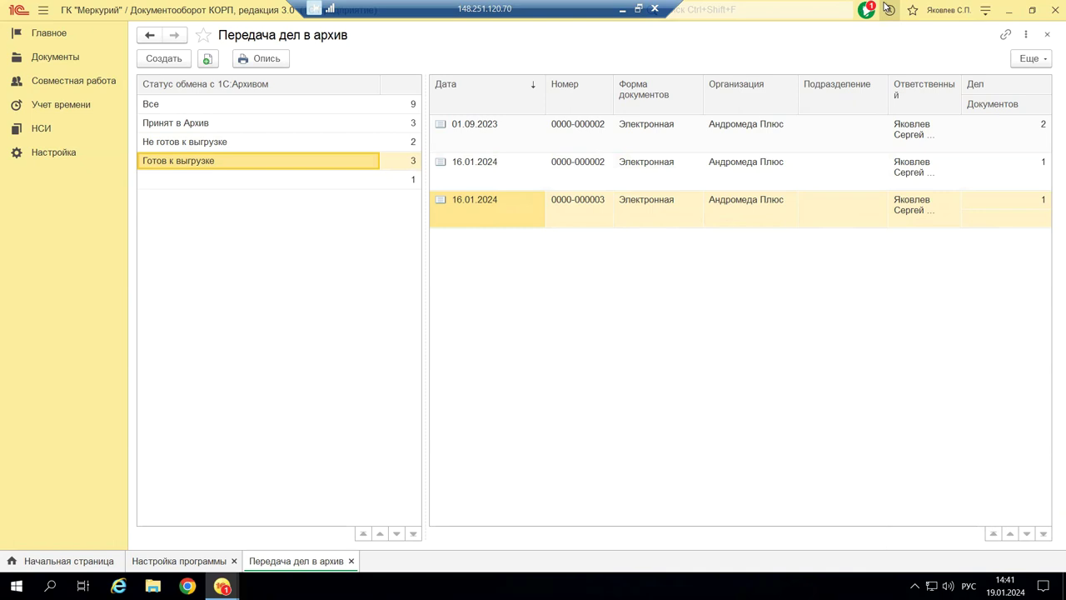
left_click(204, 123)
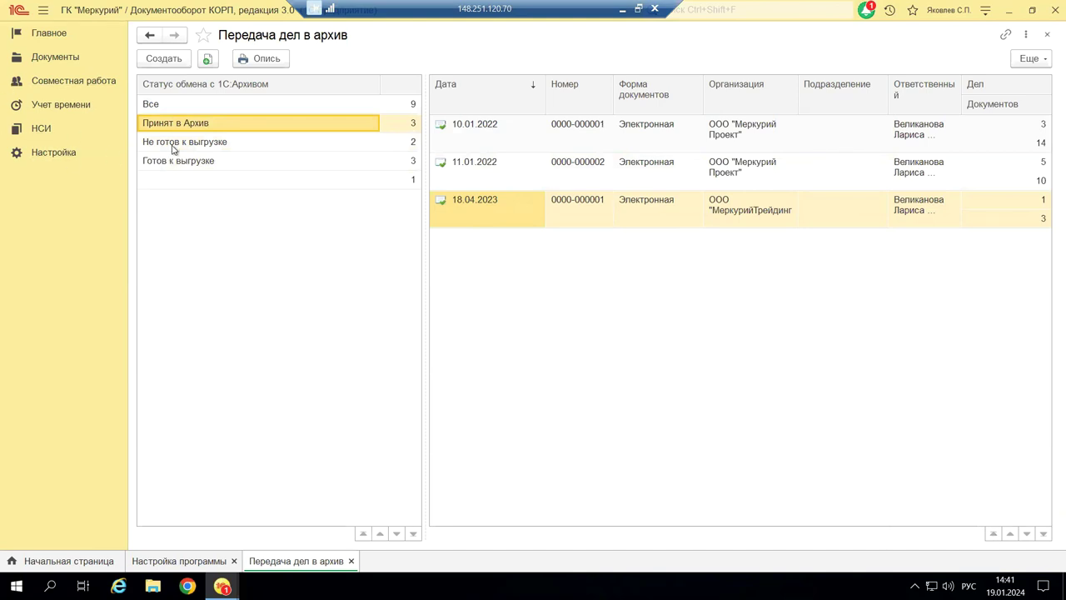
left_click(185, 107)
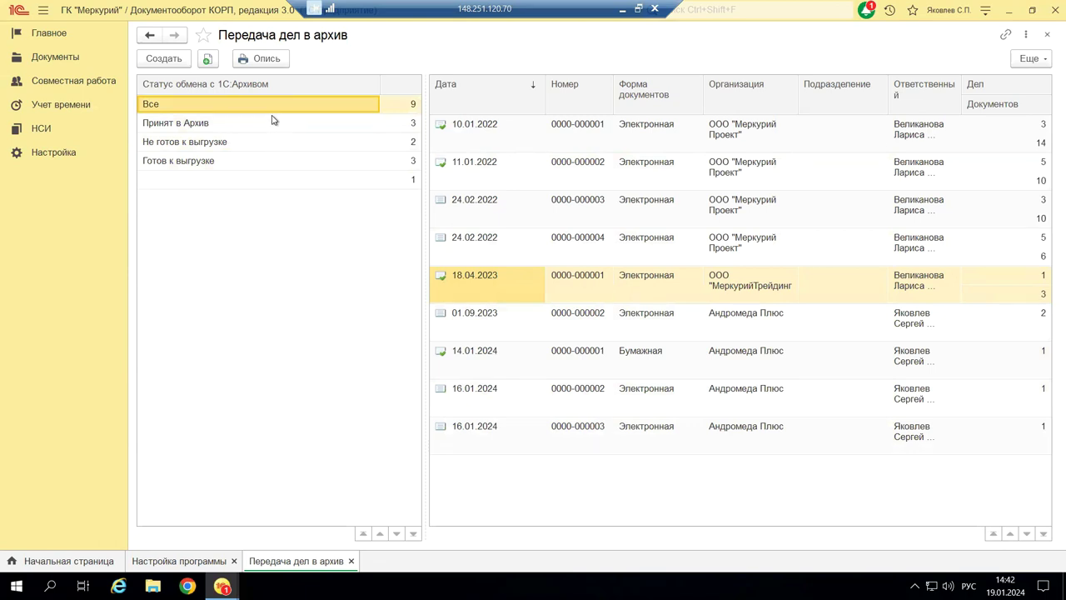
left_click(415, 104)
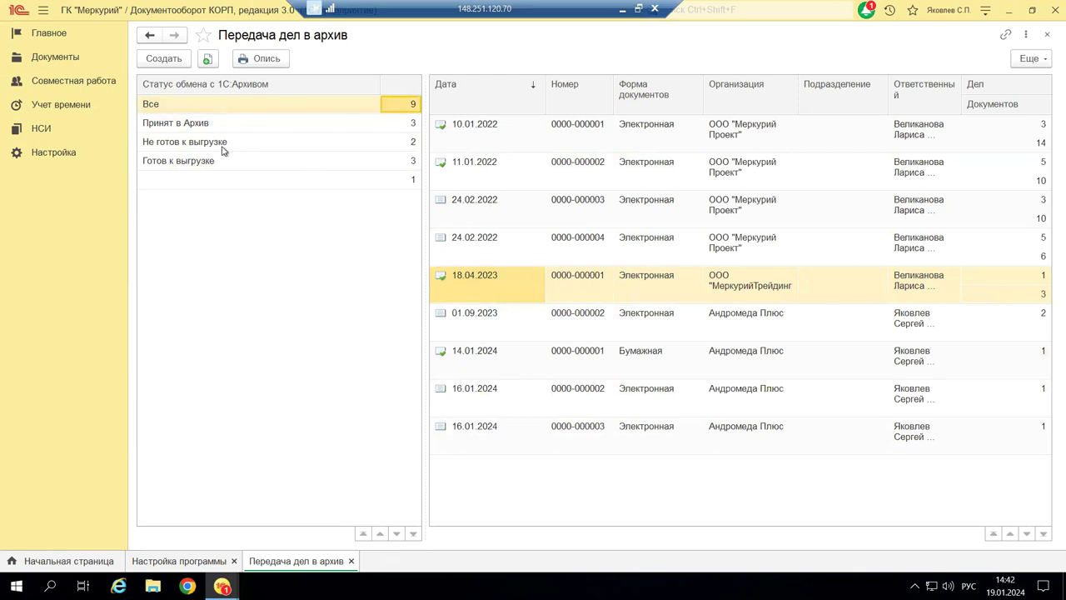
left_click(188, 158)
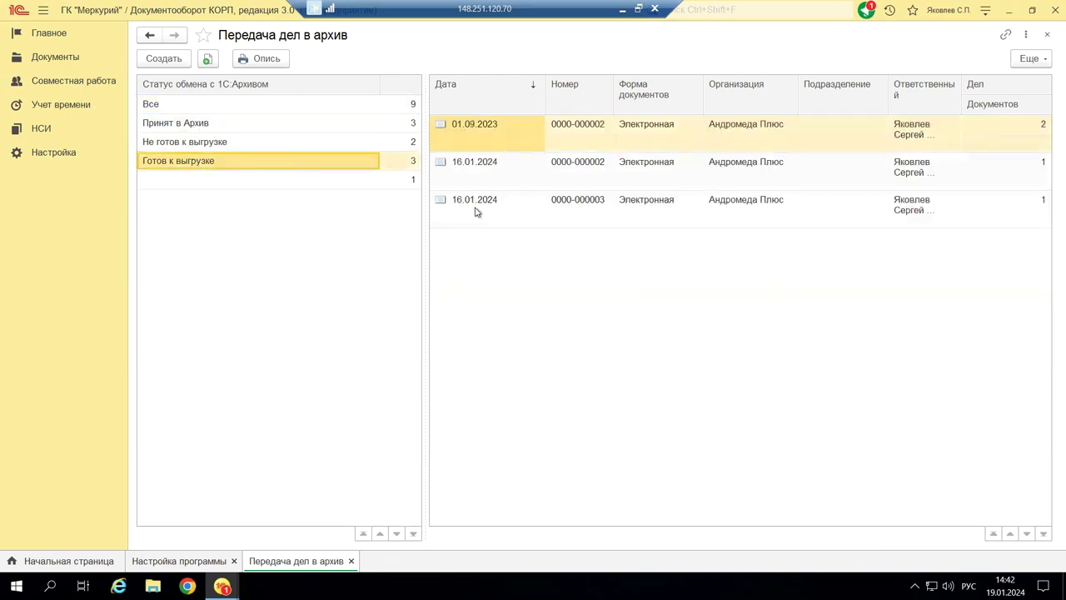
double_click(481, 208)
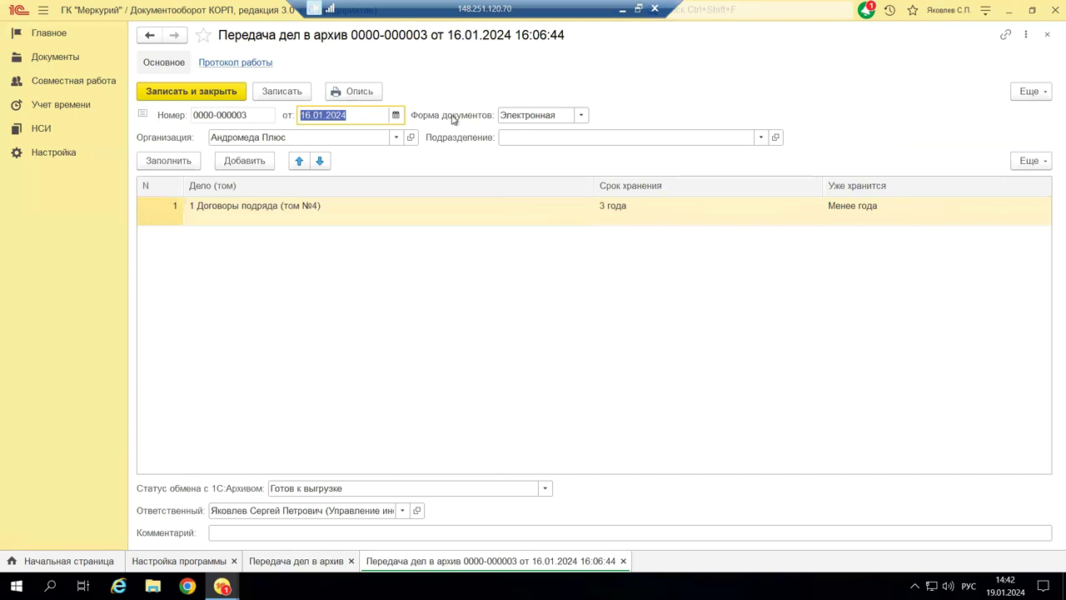
Try the other choices for the transfer's document form and set it back to Электронная
left_click(578, 116)
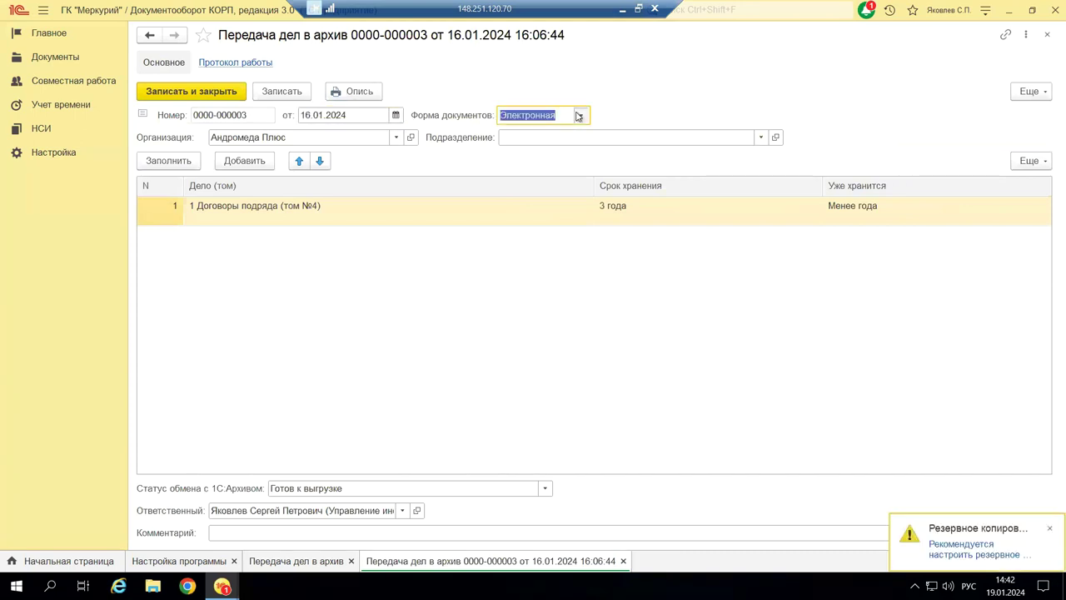
left_click(552, 152)
left_click(581, 115)
left_click(553, 132)
left_click(580, 115)
left_click(539, 153)
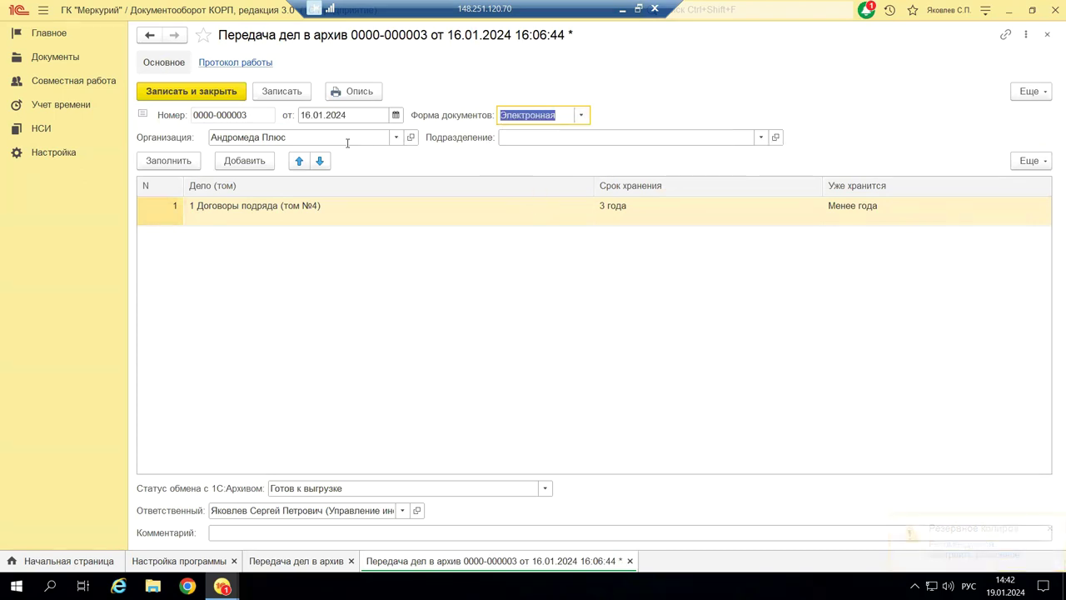
Start adding a second case to the transfer, look through the 2024 case volumes without choosing any, and remove the empty row
left_click(261, 159)
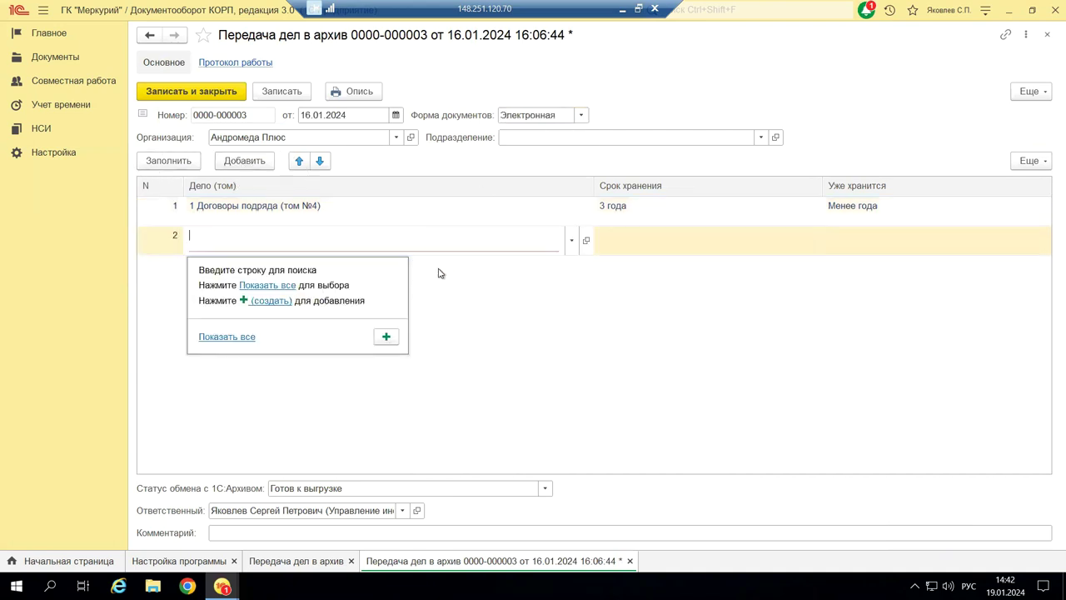
left_click(278, 284)
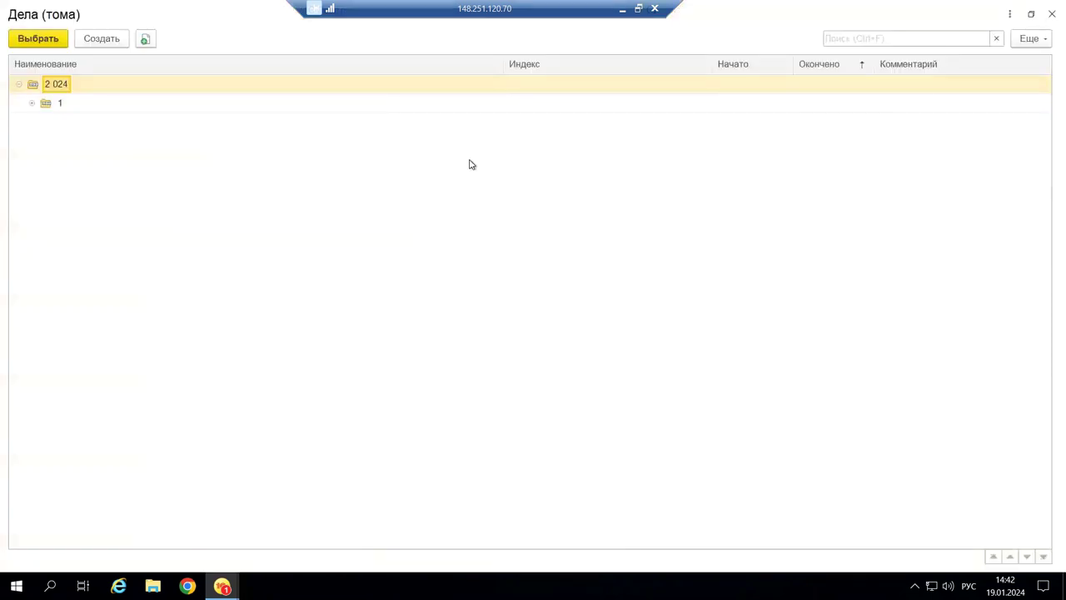
left_click(33, 104)
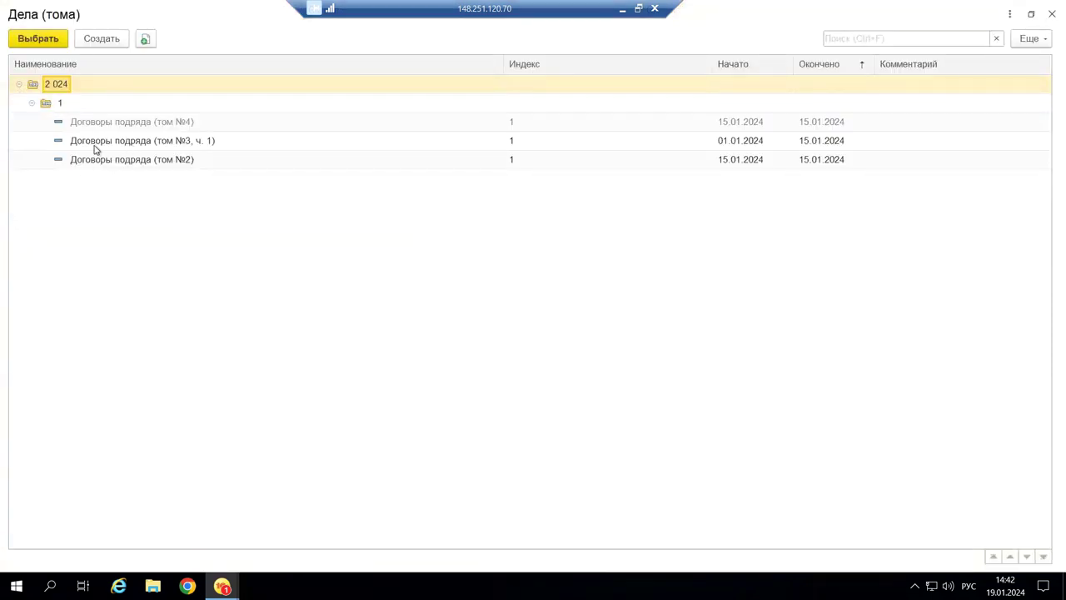
left_click(31, 104)
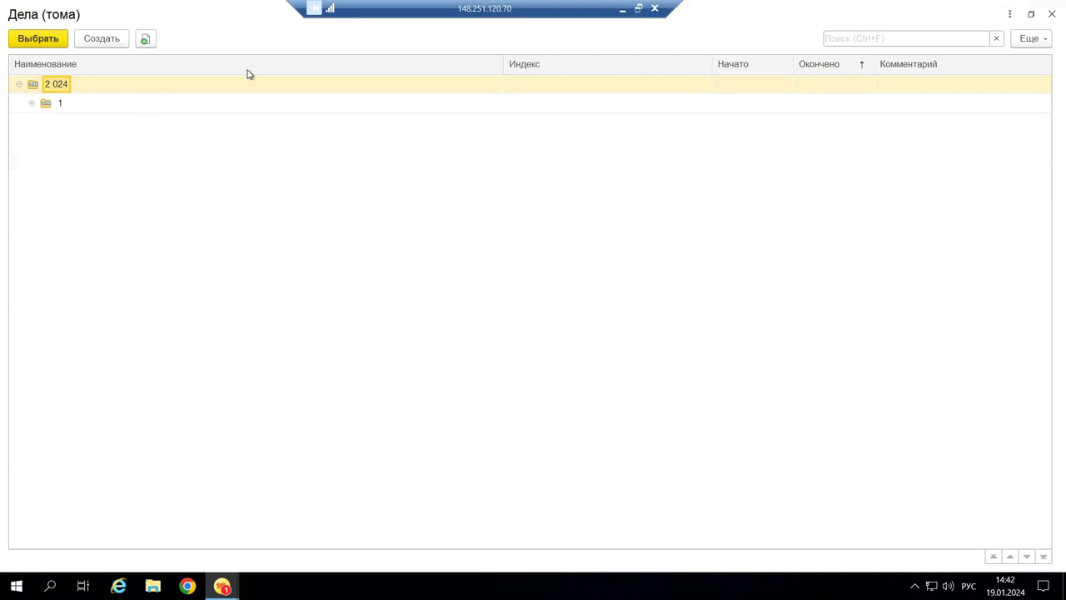
left_click(1052, 15)
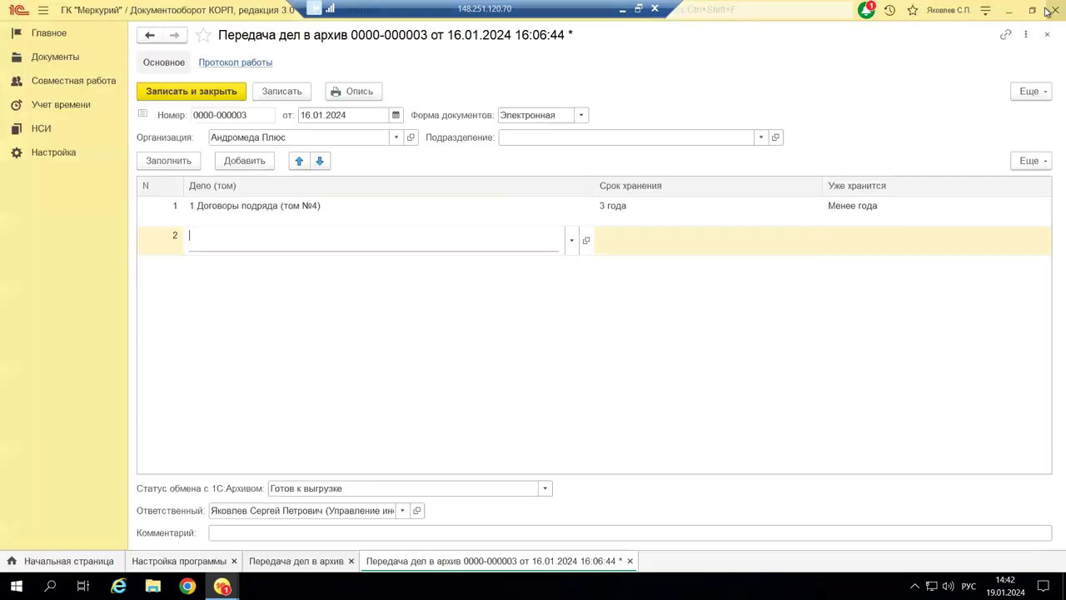
left_click(597, 301)
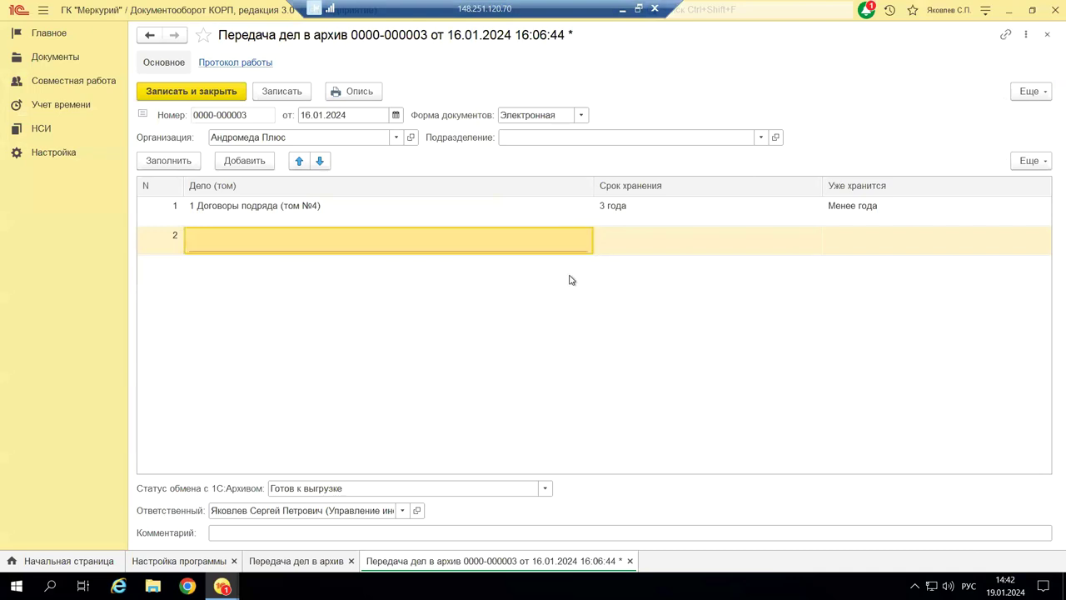
right_click(545, 248)
left_click(563, 278)
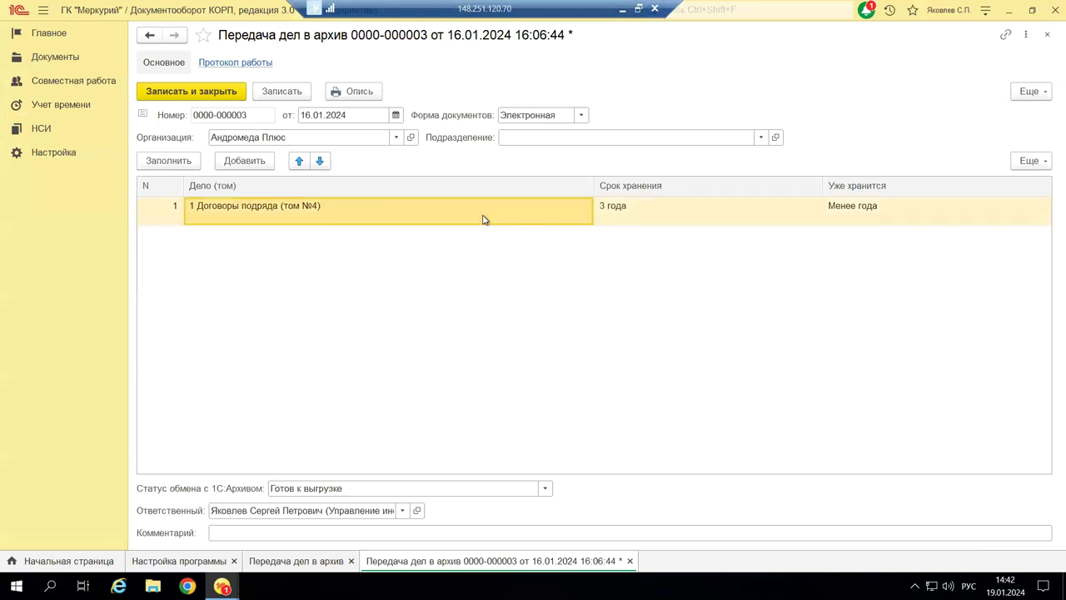
Open the card of the case Договоры подряда (том №4) and view its storage location on the floor plan and the room's booking data
left_click(572, 217)
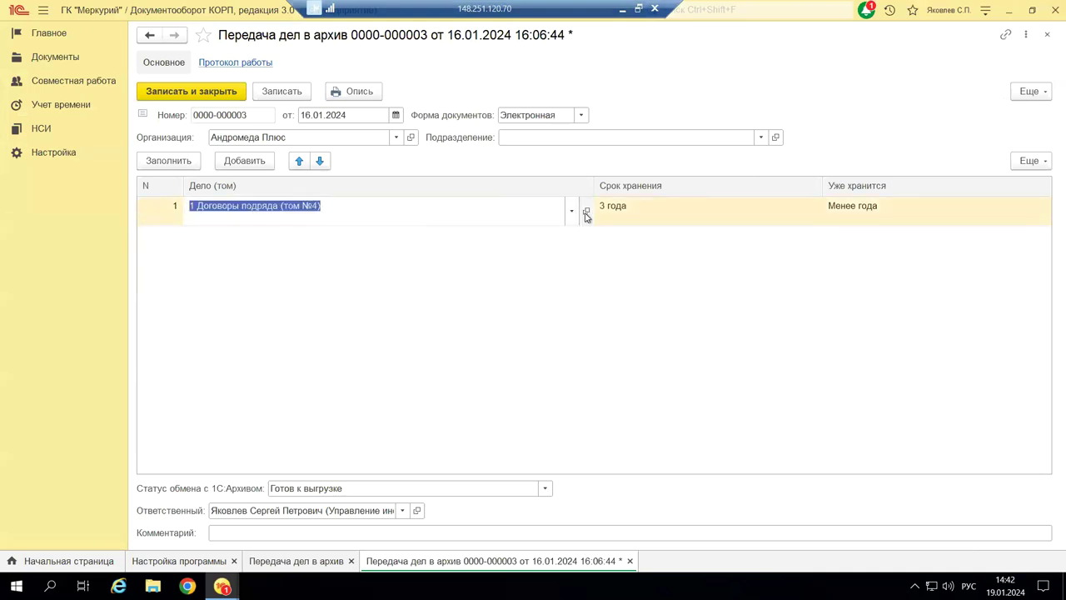
left_click(586, 213)
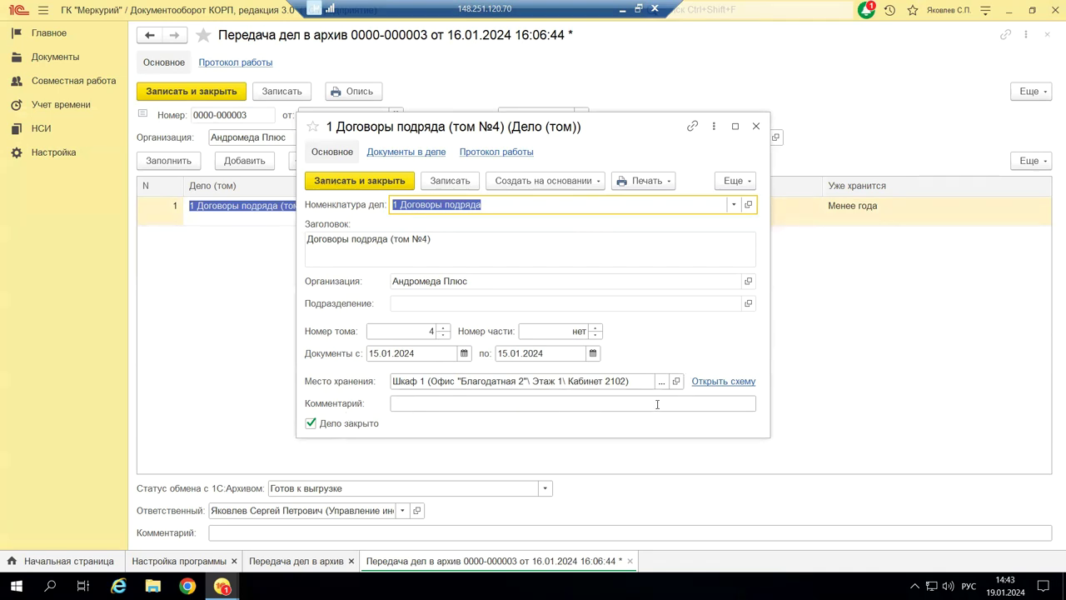
left_click(712, 382)
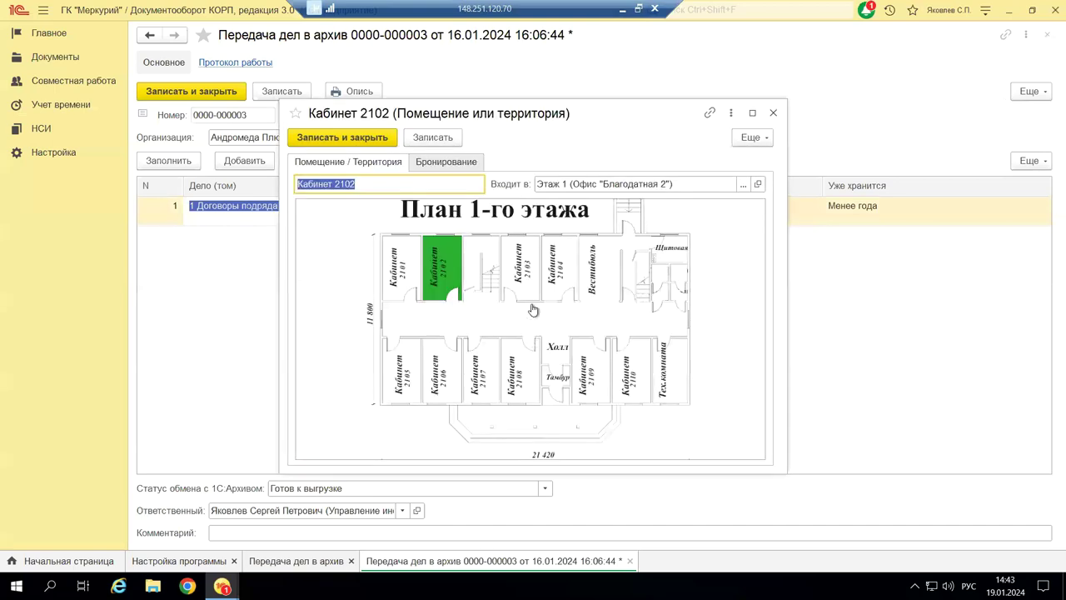
left_click(452, 161)
left_click(366, 162)
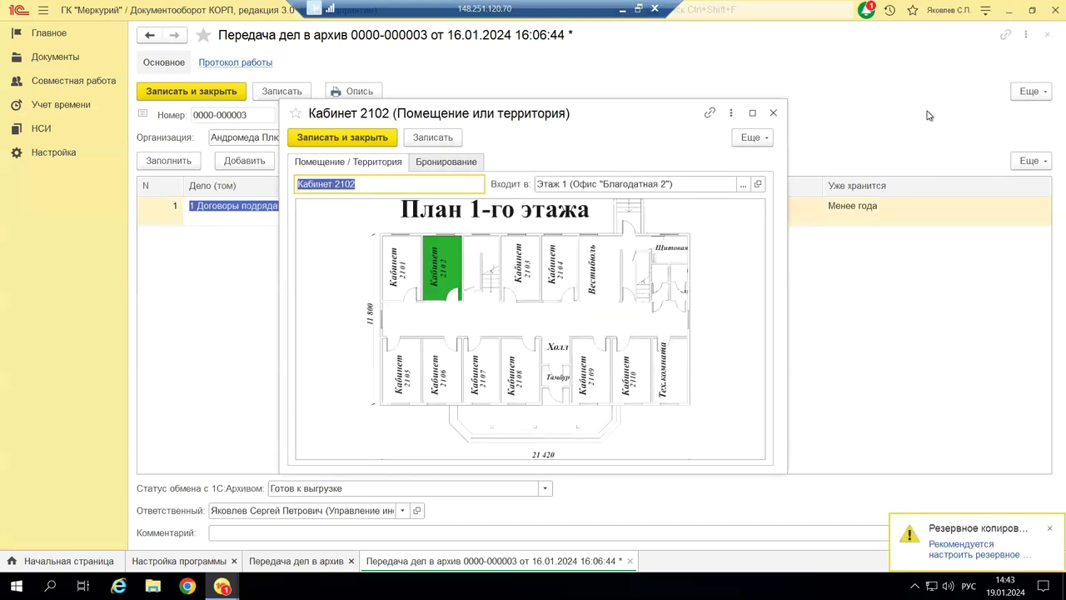
left_click(774, 113)
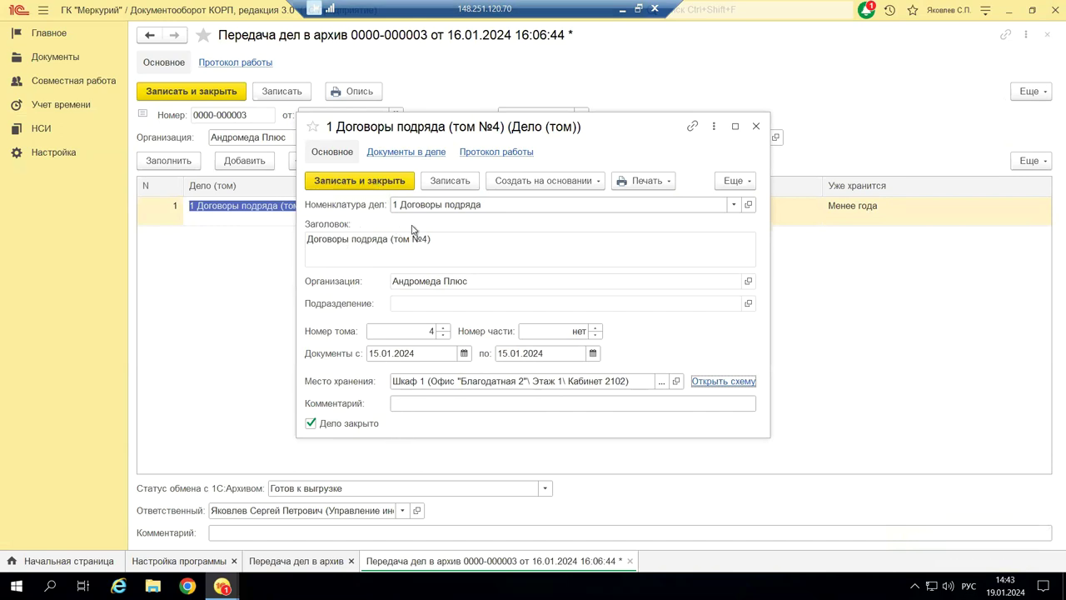
Check the documents filed in the case Договоры подряда (том №4), return to its main data and close the card
left_click(406, 152)
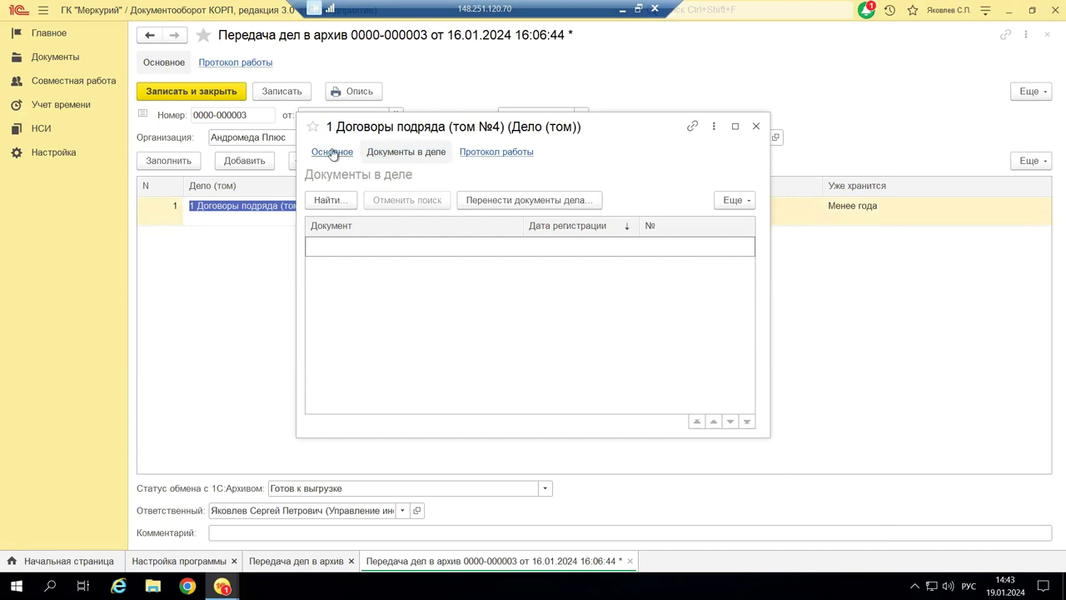
left_click(313, 155)
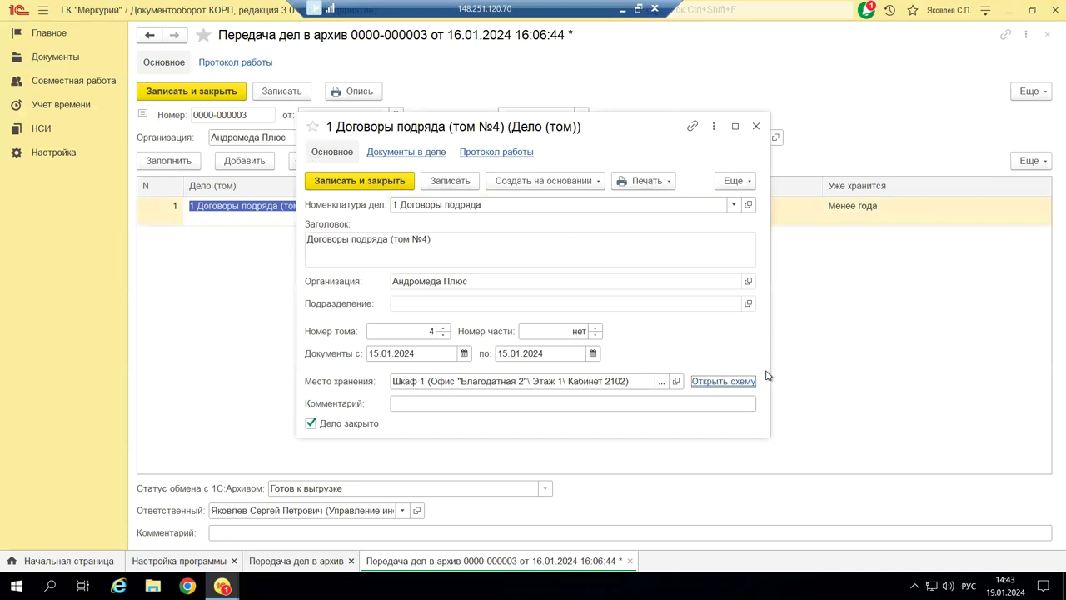
left_click(755, 126)
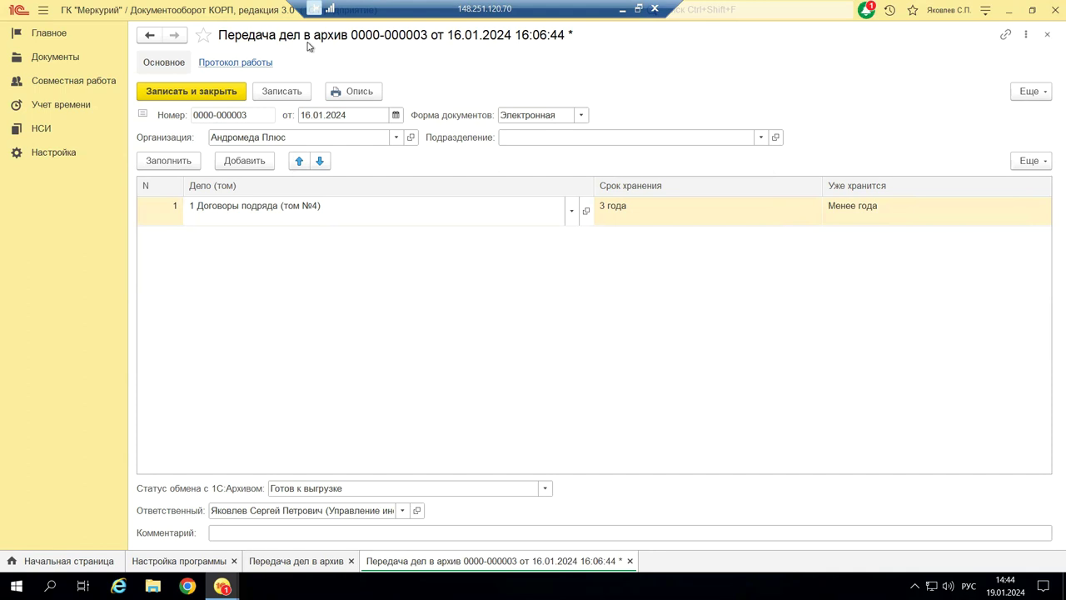
left_click(586, 214)
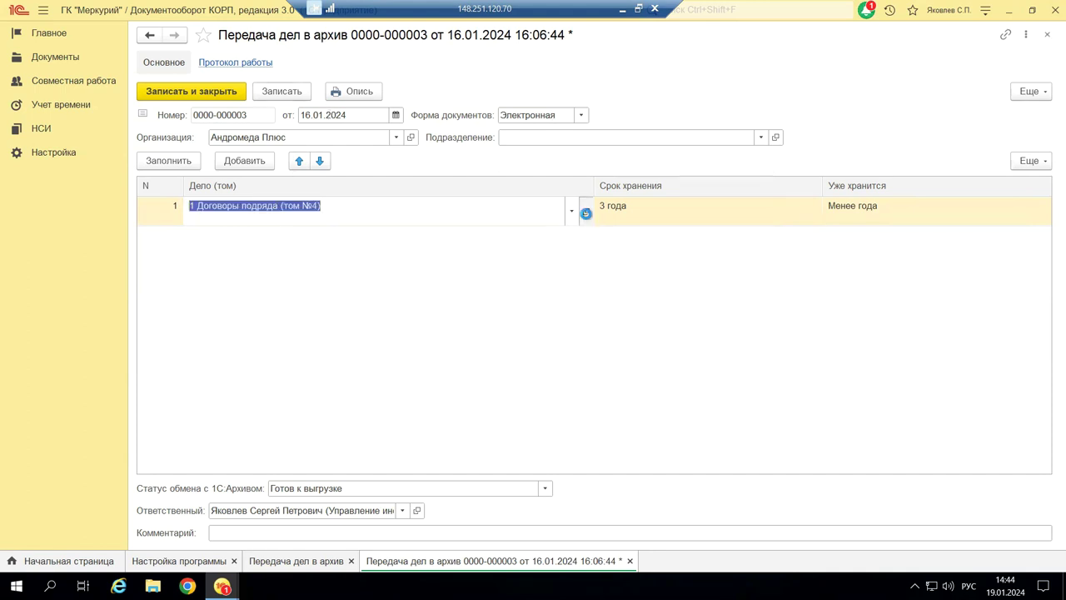
left_click(586, 214)
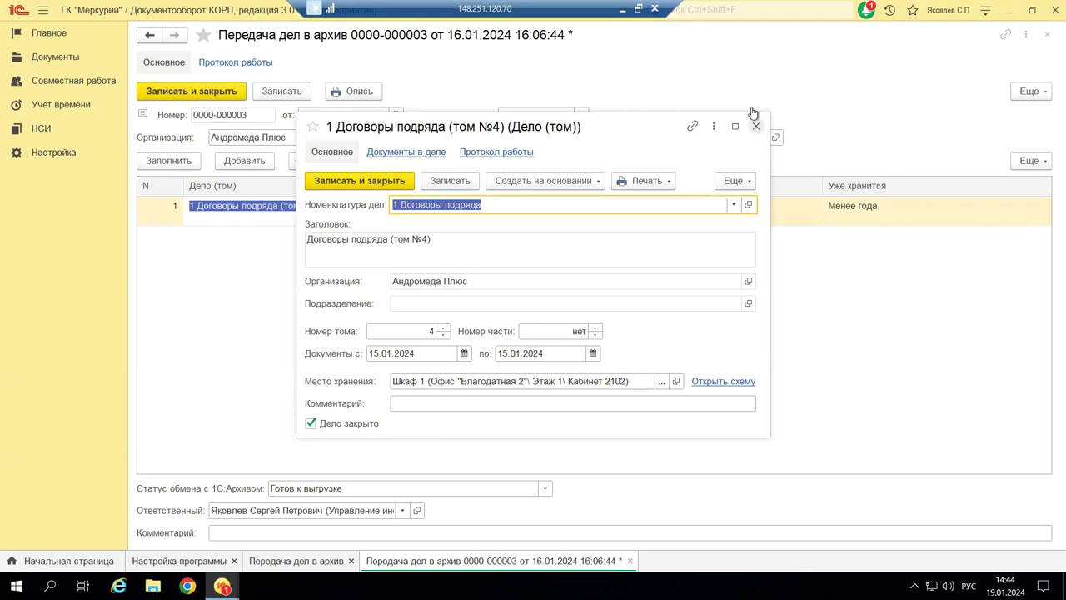
left_click(758, 126)
left_click(143, 92)
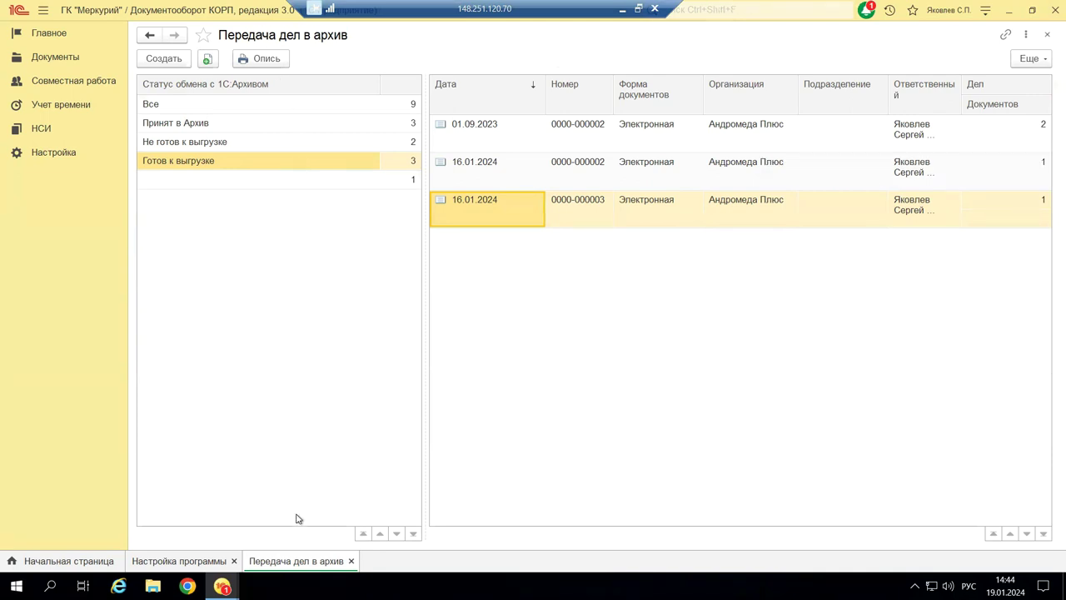
Switch to 1С:Архив, view the Сдаточные описи list and close it
mouse_move(222, 585)
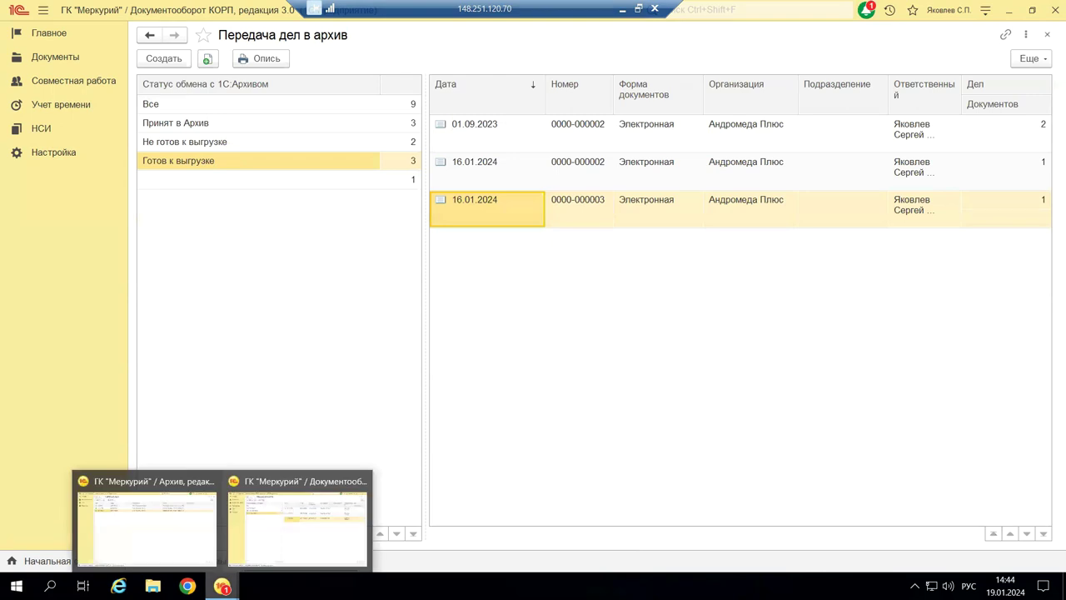
left_click(163, 523)
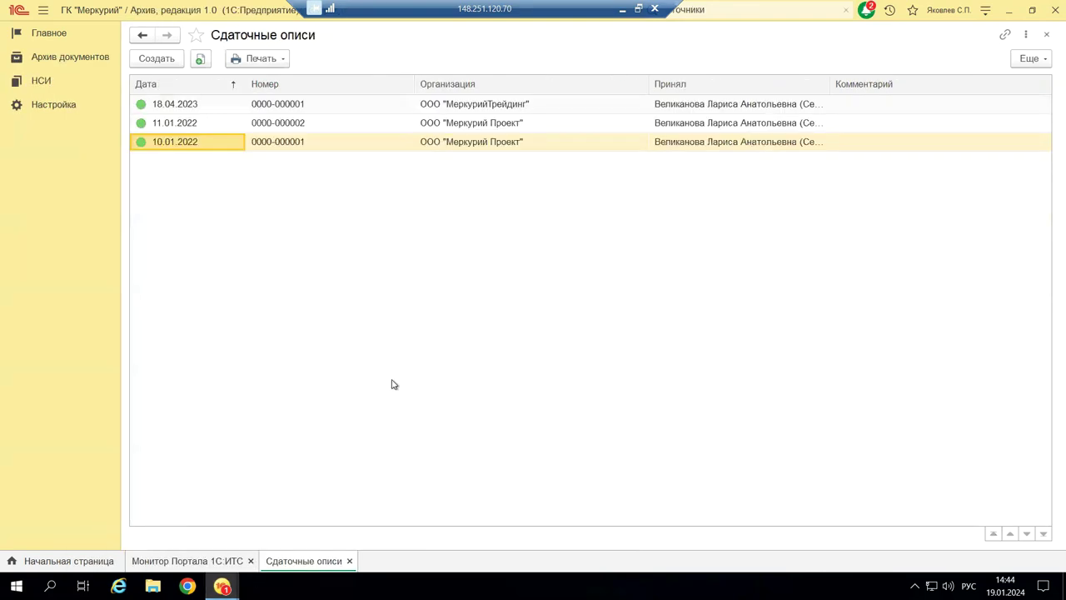
left_click(1046, 34)
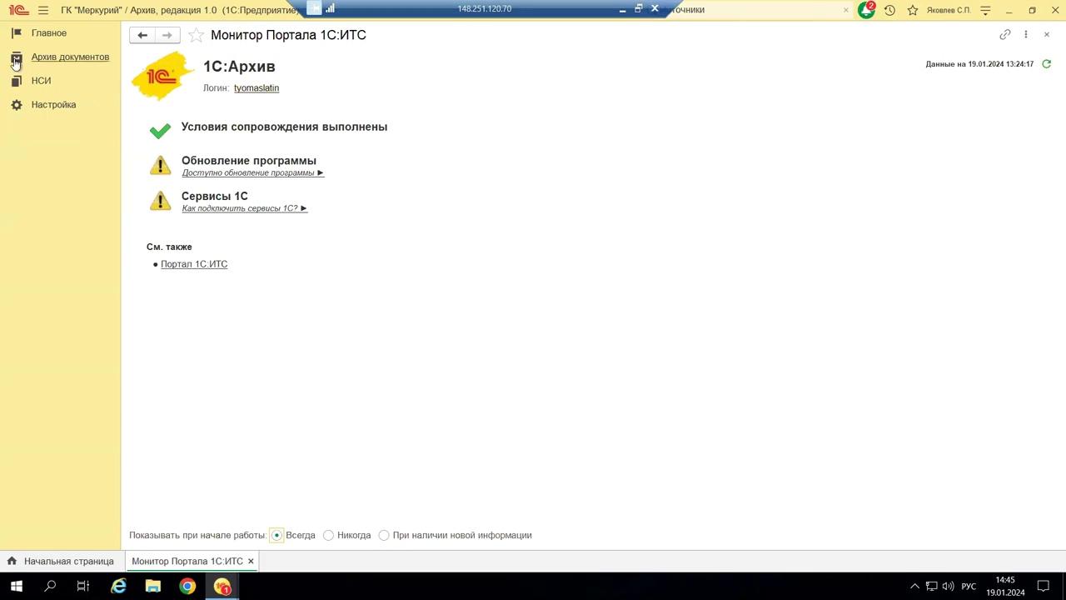
left_click(75, 60)
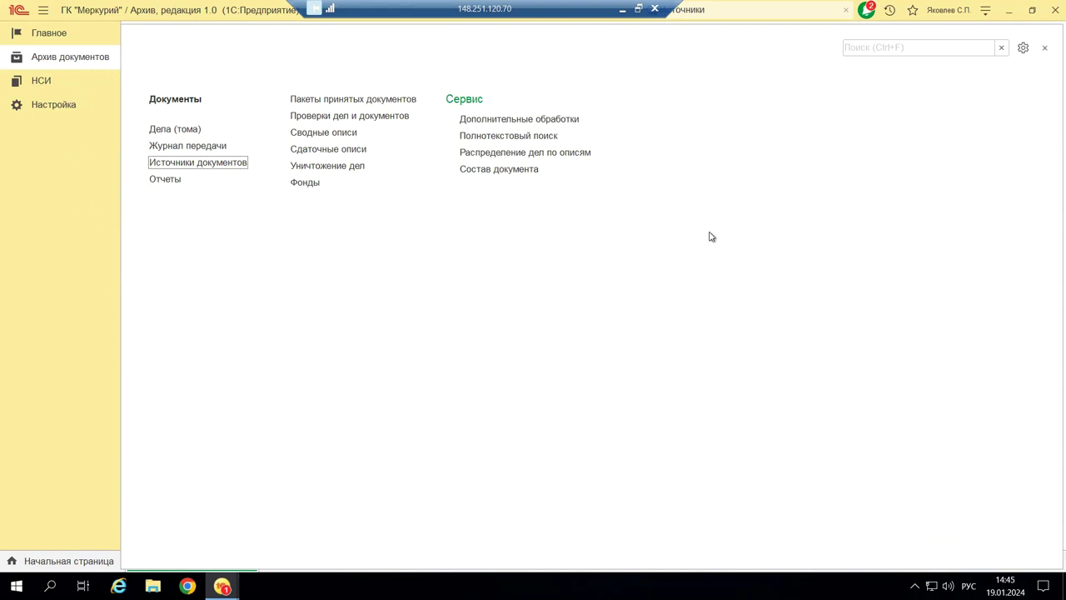
left_click(312, 150)
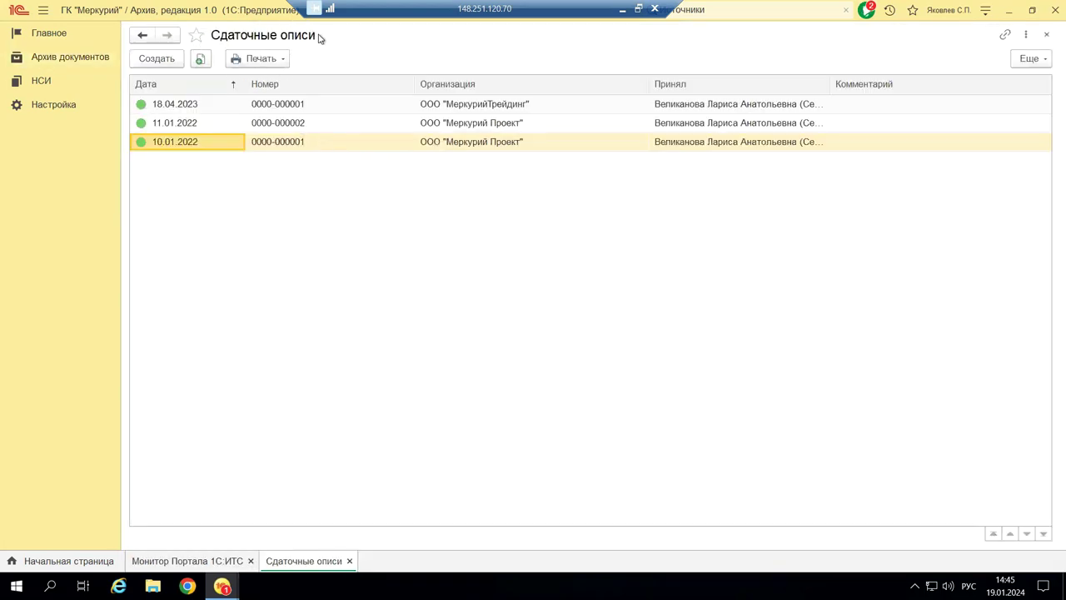
left_click(1046, 35)
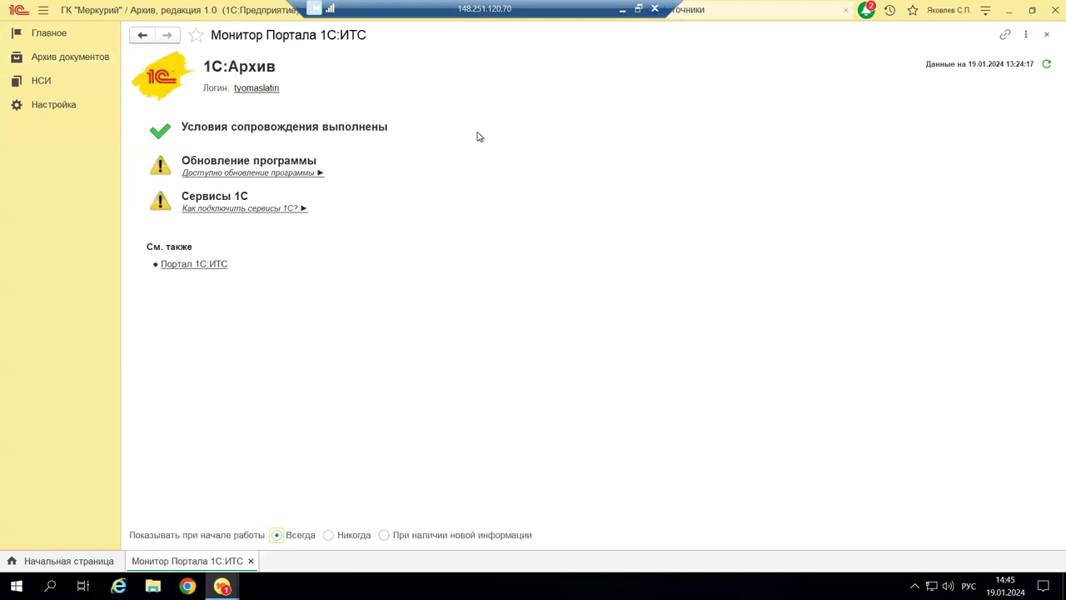
View the Источники документов list in the document archive and close it
left_click(56, 55)
left_click(145, 163)
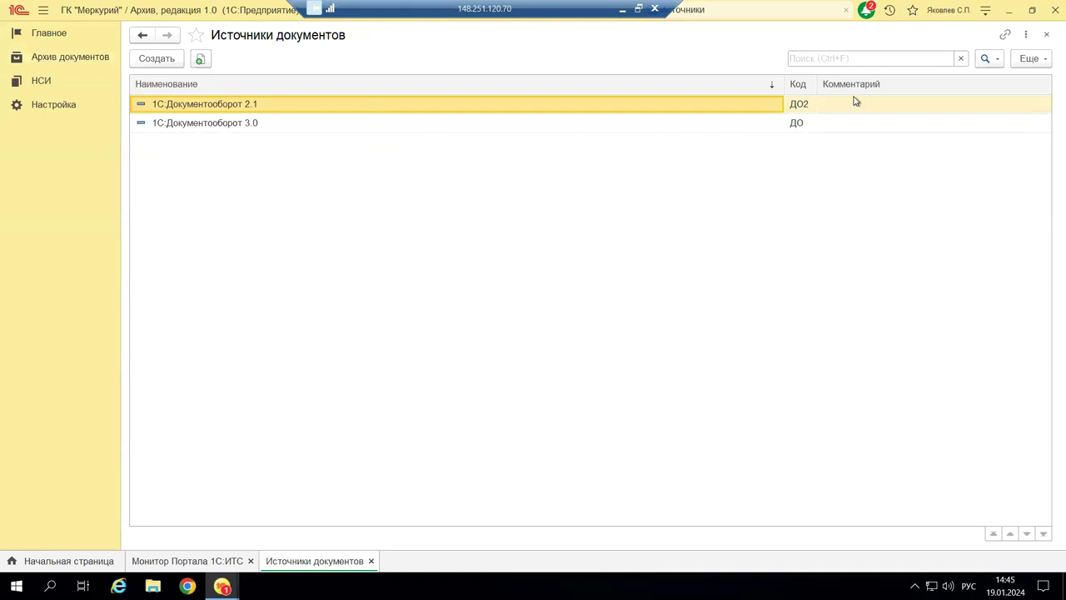
left_click(1046, 35)
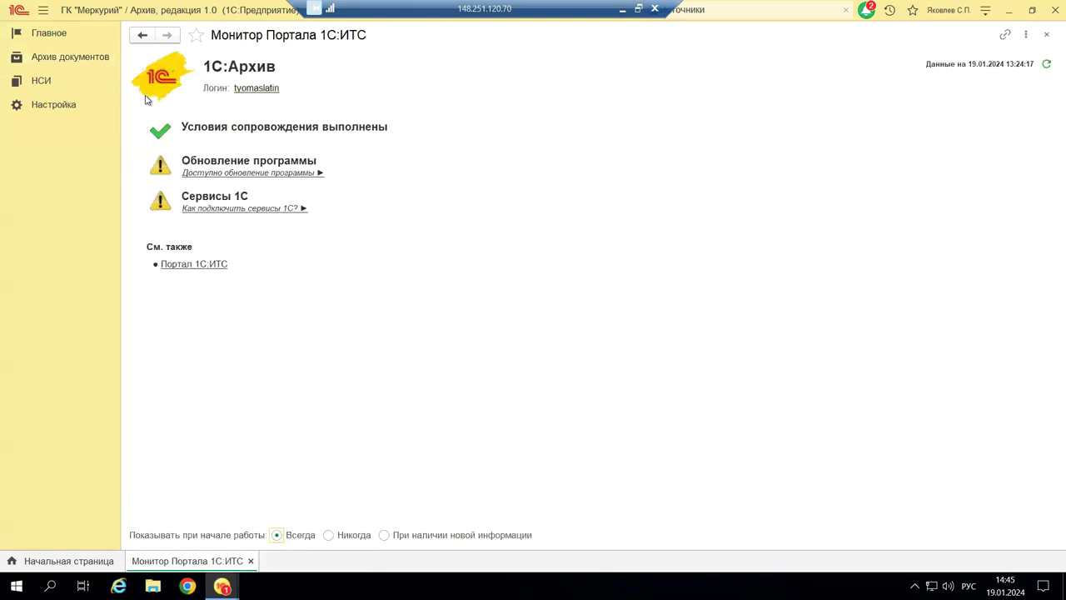
left_click(62, 58)
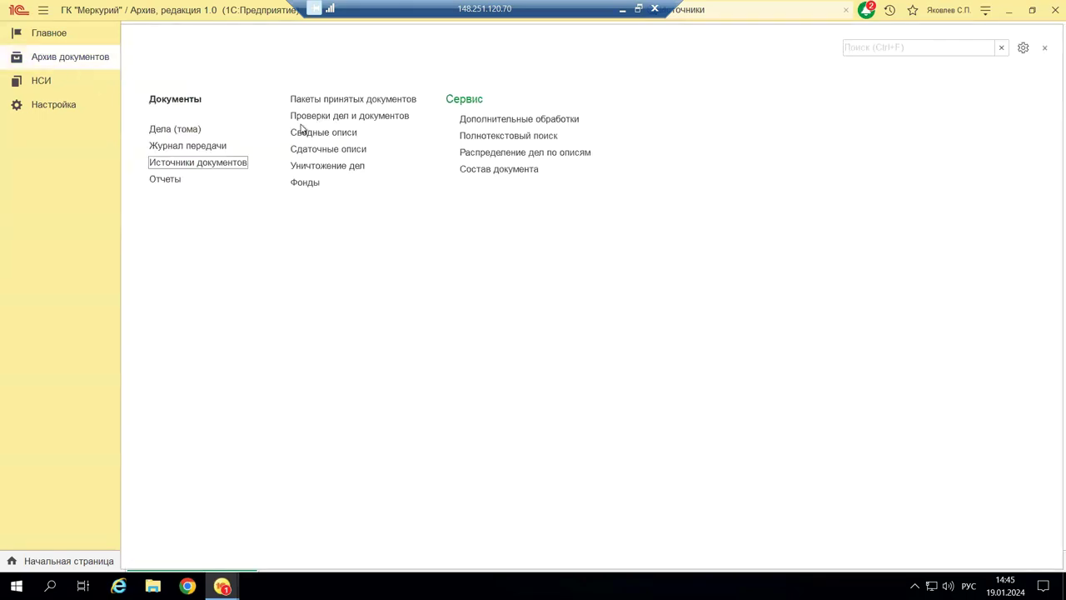
left_click(315, 150)
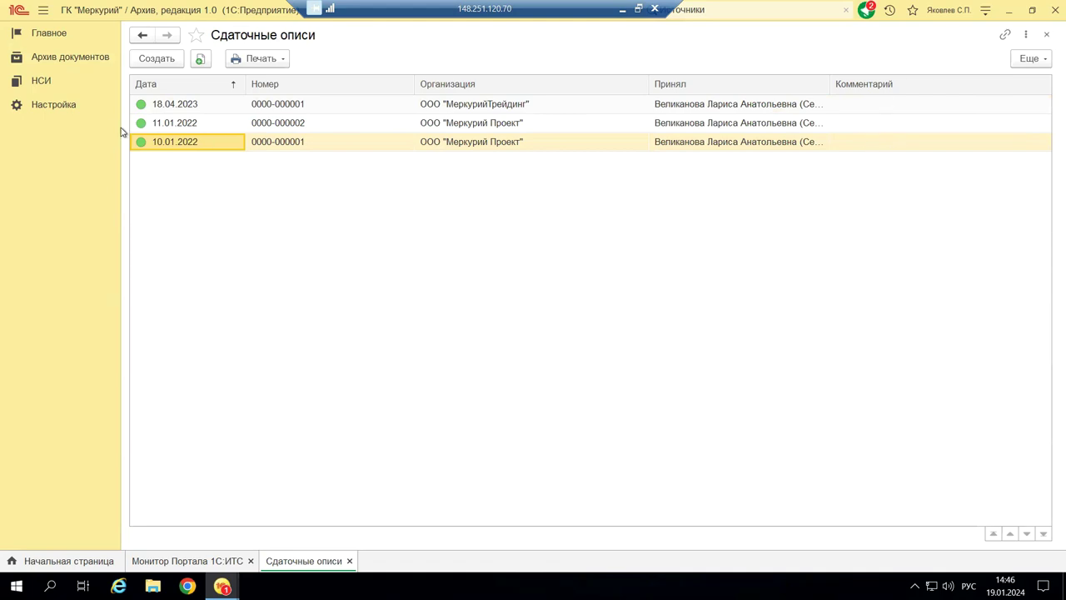
double_click(157, 146)
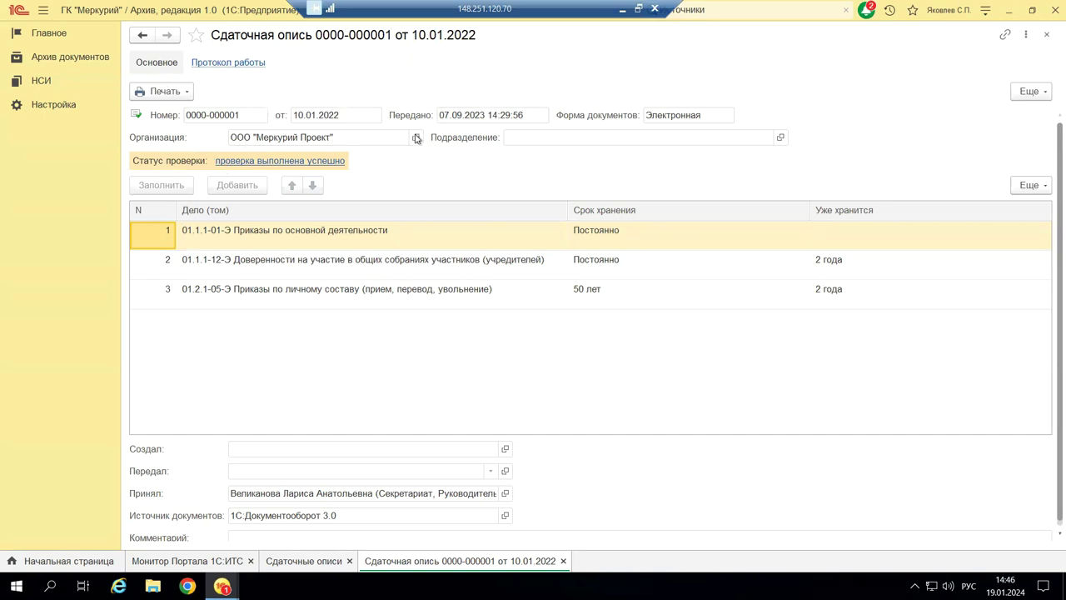
left_click(691, 118)
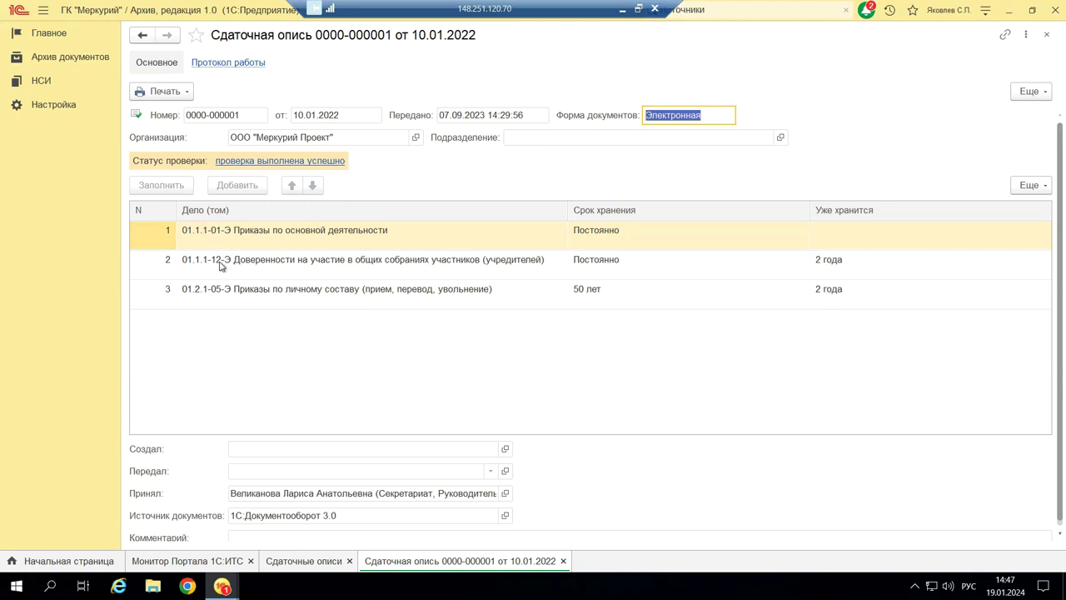
Open the case 01.1.1-01-Э Приказы по основной деятельности from the inventory and read through its Реестр электронных документов
double_click(277, 239)
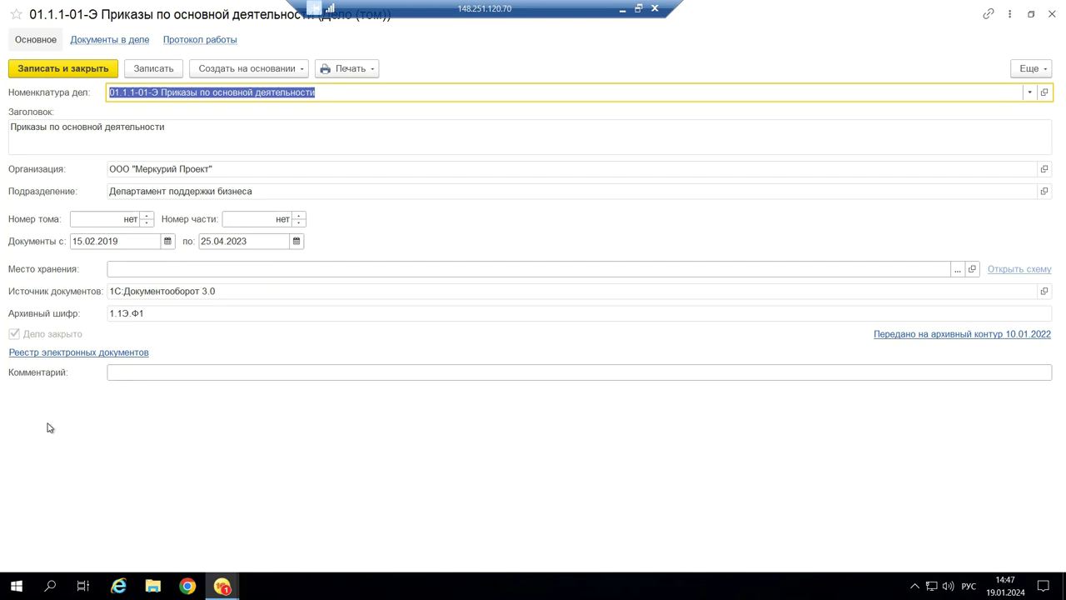
left_click(62, 353)
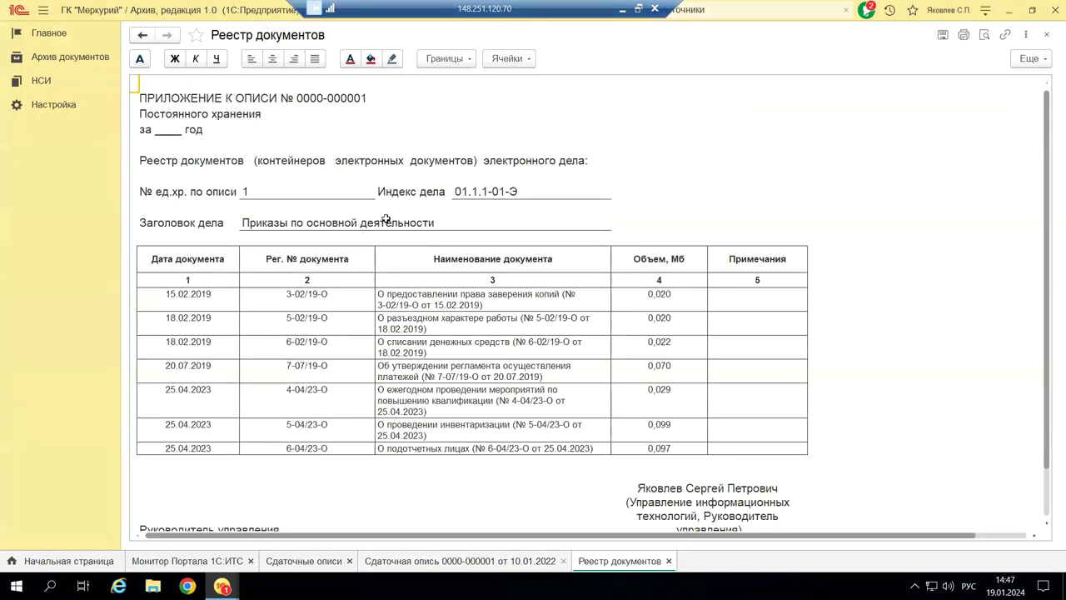
scroll(391, 281, "down", 3)
scroll(401, 261, "down", 10)
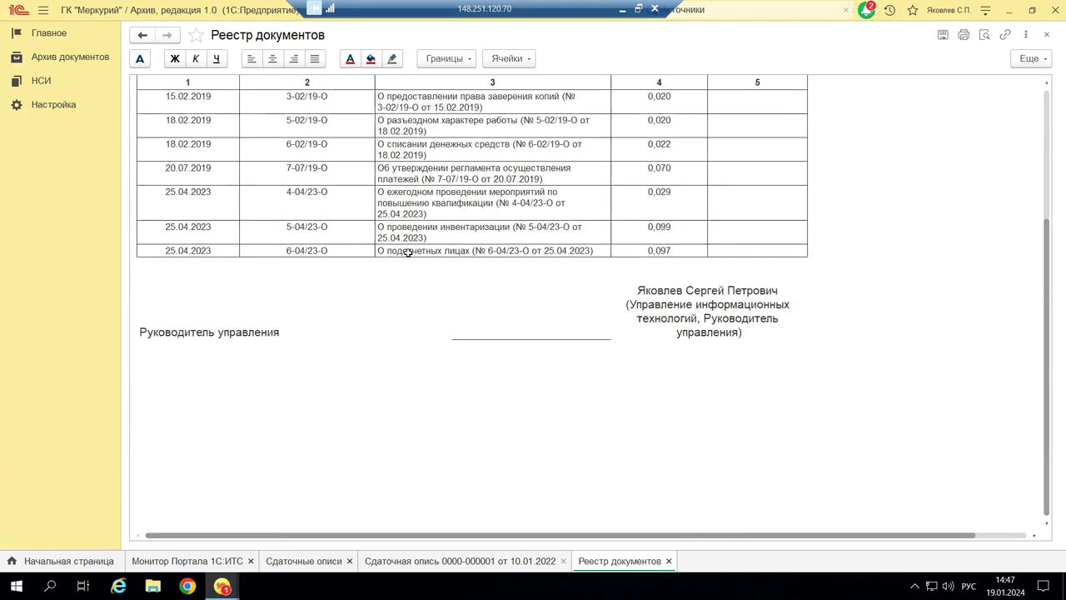
scroll(372, 236, "up", 8)
scroll(352, 239, "up", 5)
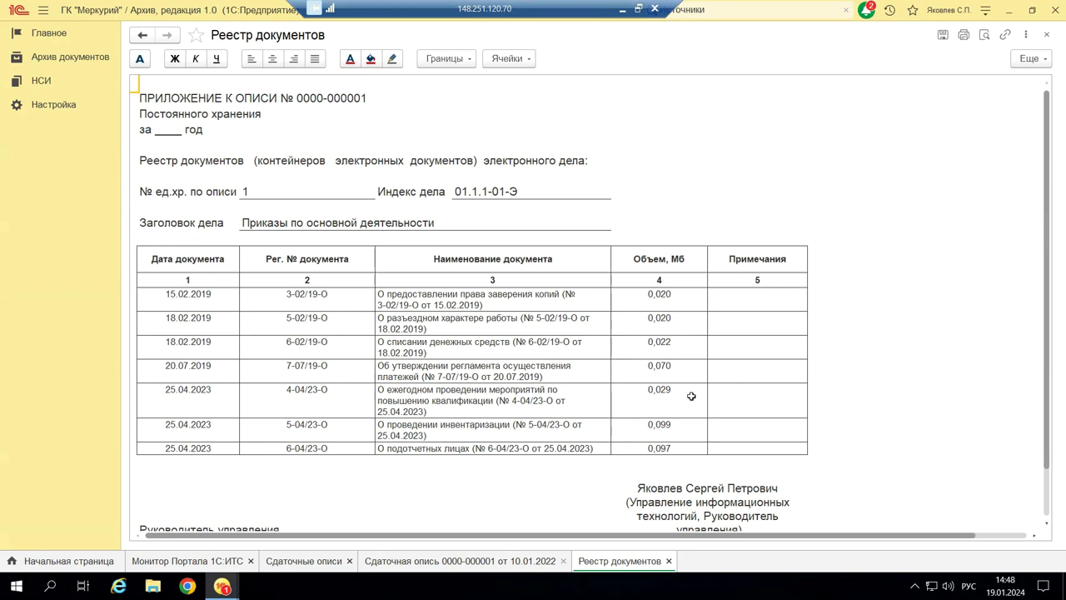
scroll(705, 368, "down", 5)
scroll(705, 369, "down", 10)
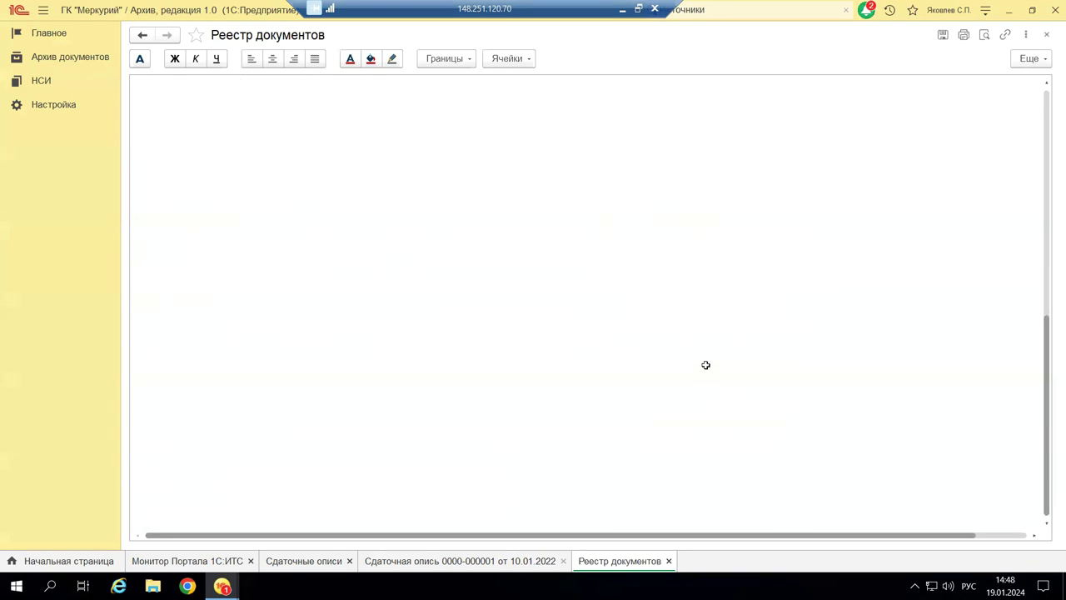
scroll(705, 357, "up", 15)
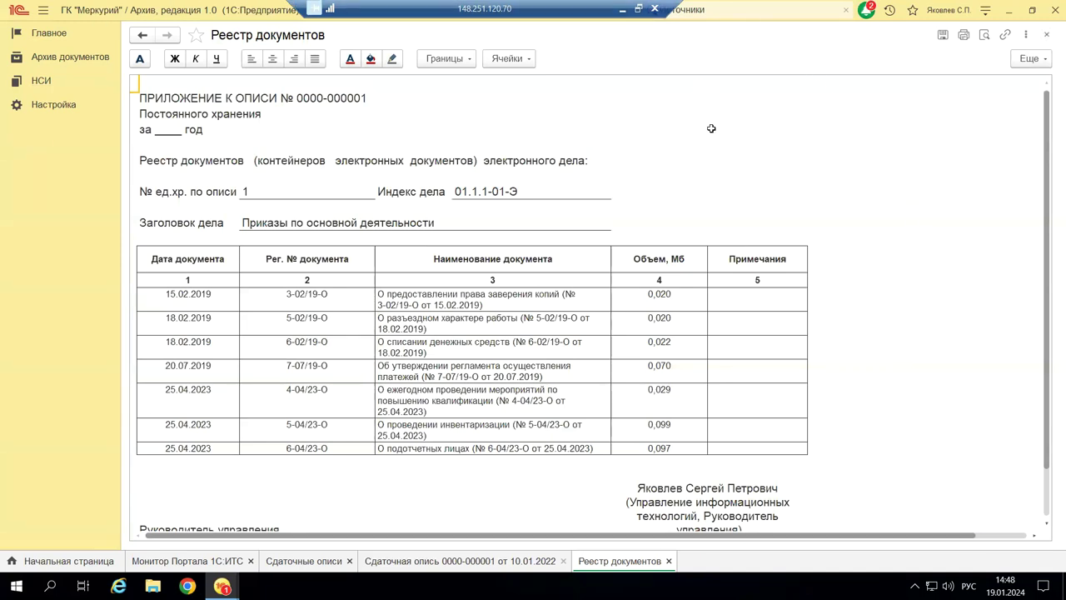
scroll(713, 129, "down", 3)
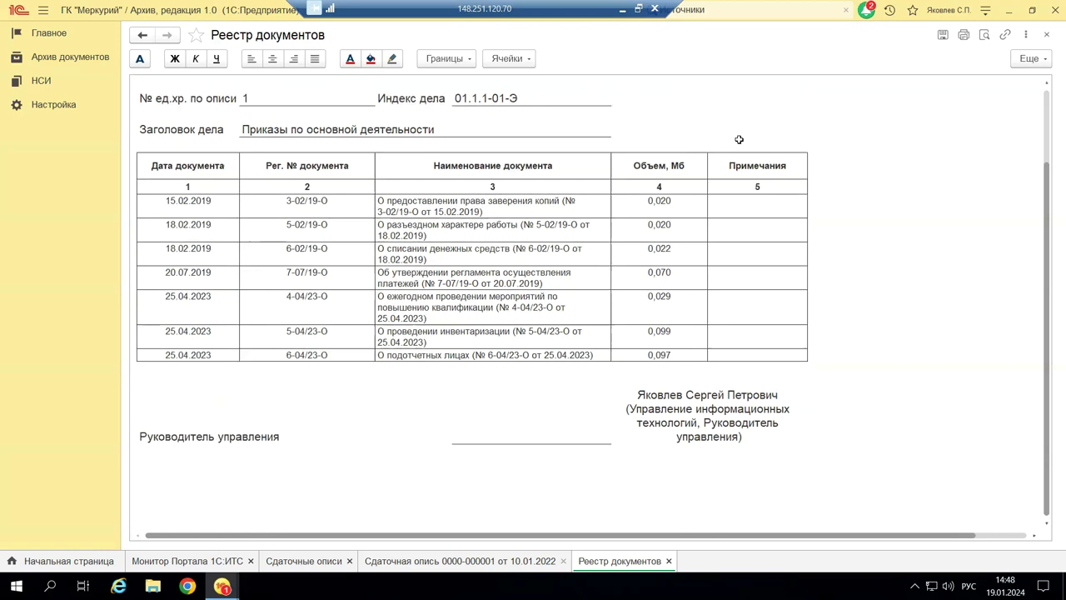
left_click(1047, 37)
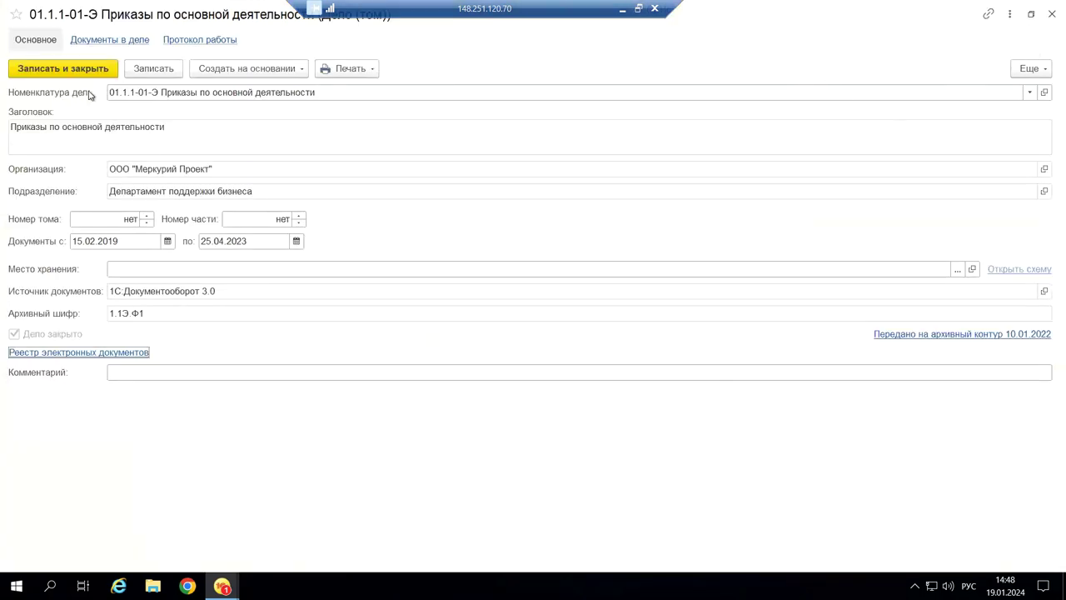
left_click(1049, 19)
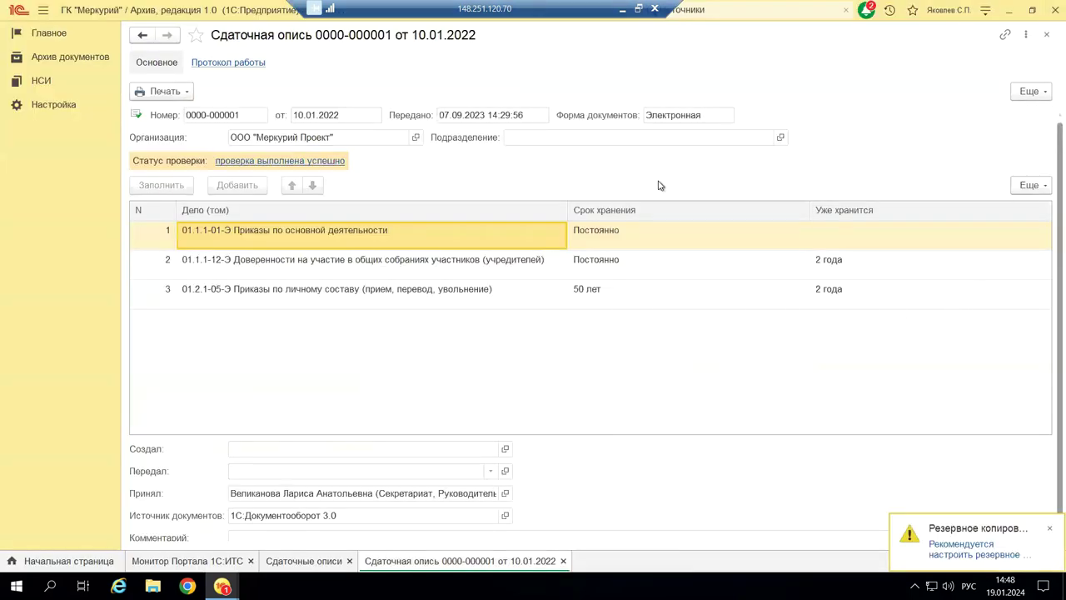
left_click(1046, 37)
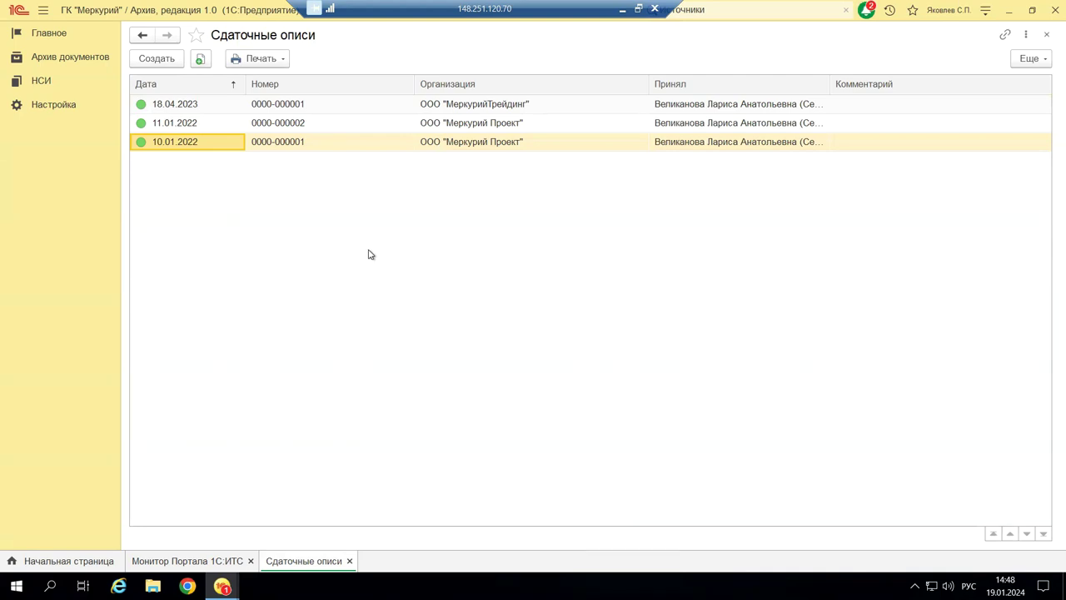
Minimize the remote session to return to the PowerPoint presentation and show slide 2, Программа вебинара, from its heading
left_click(622, 9)
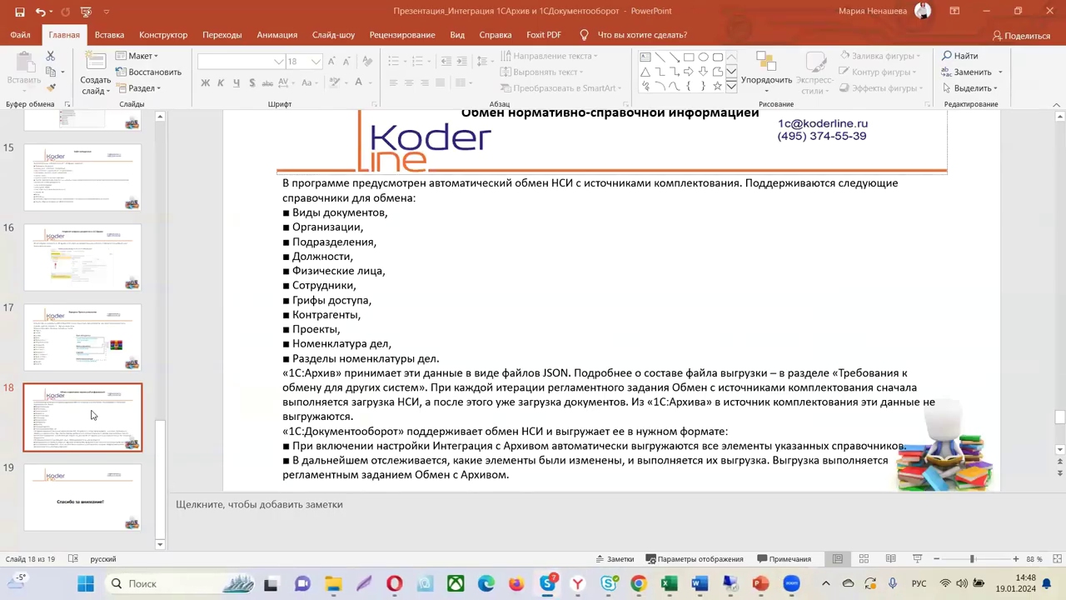
scroll(104, 354, "up", 3)
scroll(105, 354, "up", 15)
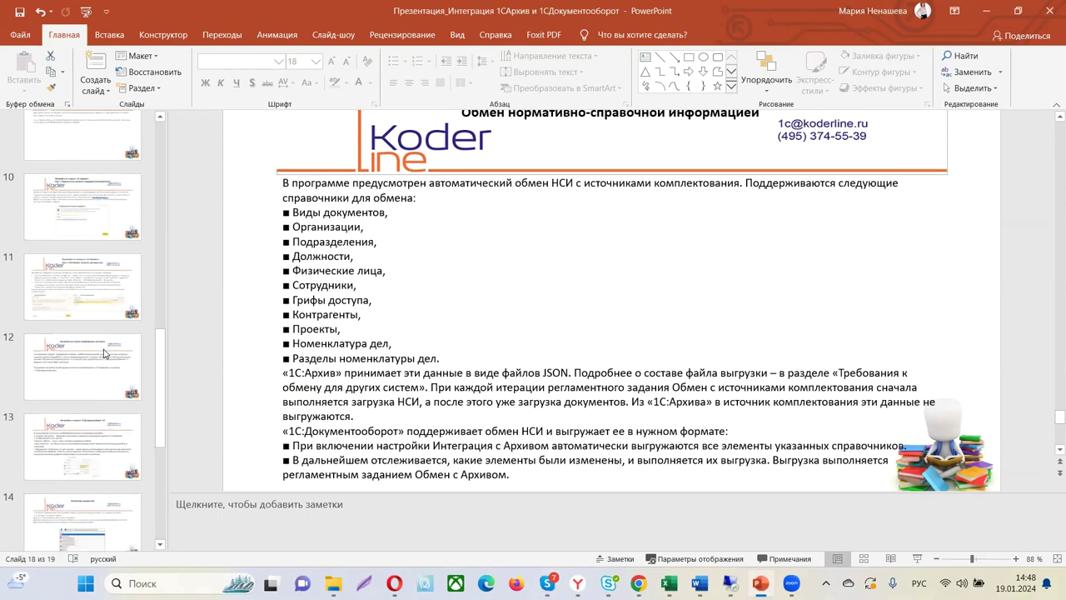
scroll(122, 314, "up", 3)
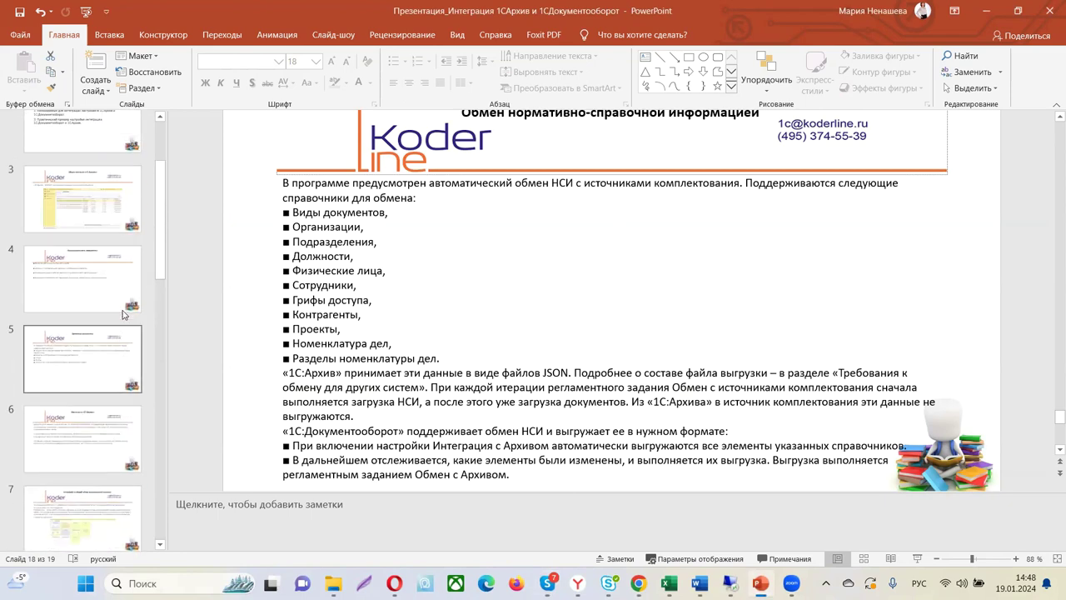
left_click(68, 250)
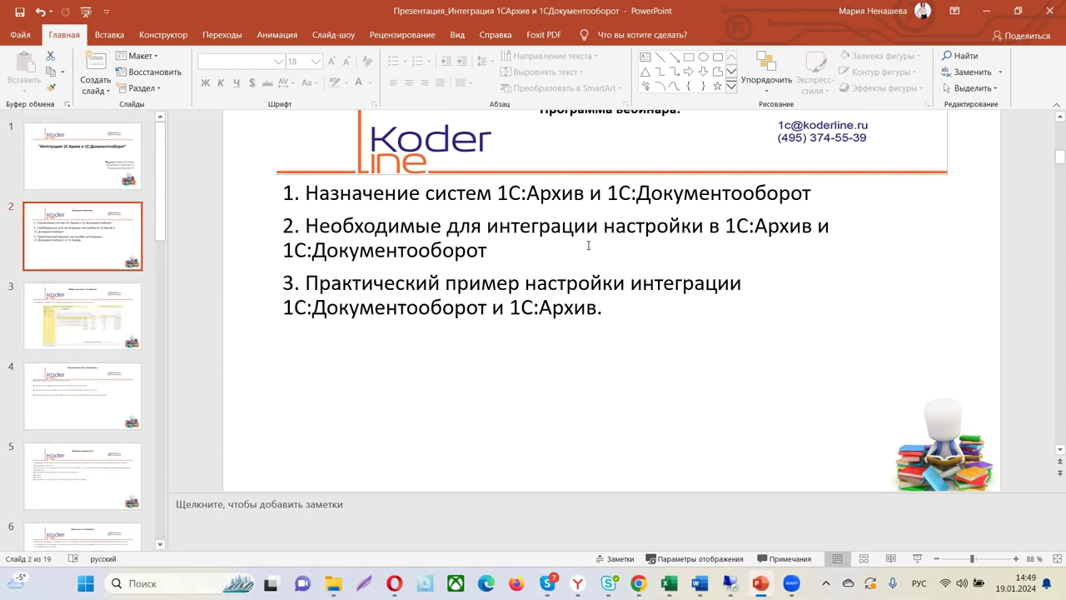
scroll(388, 272, "up", 1)
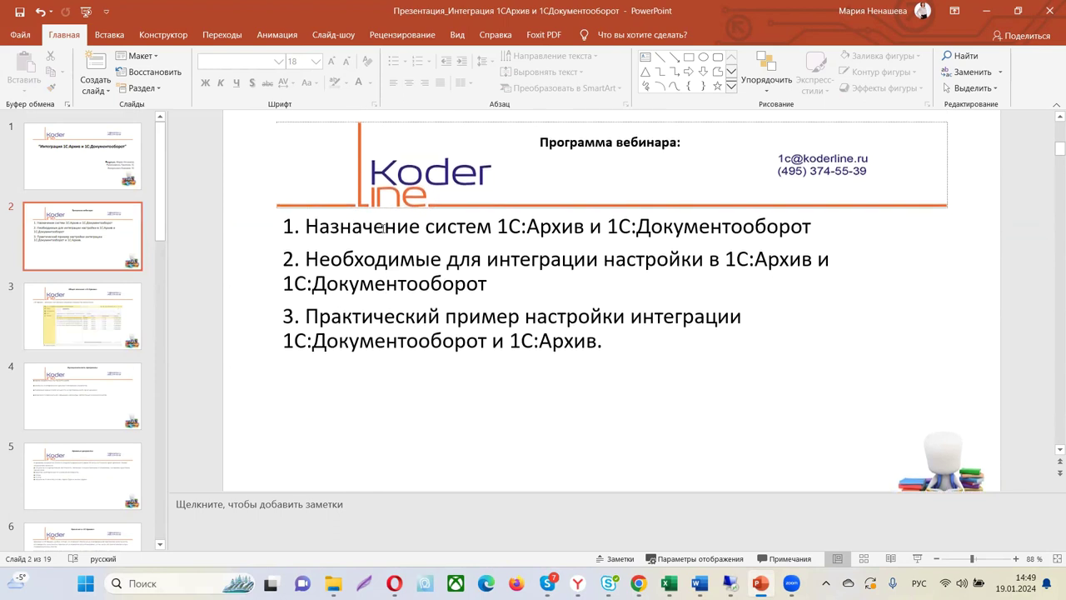